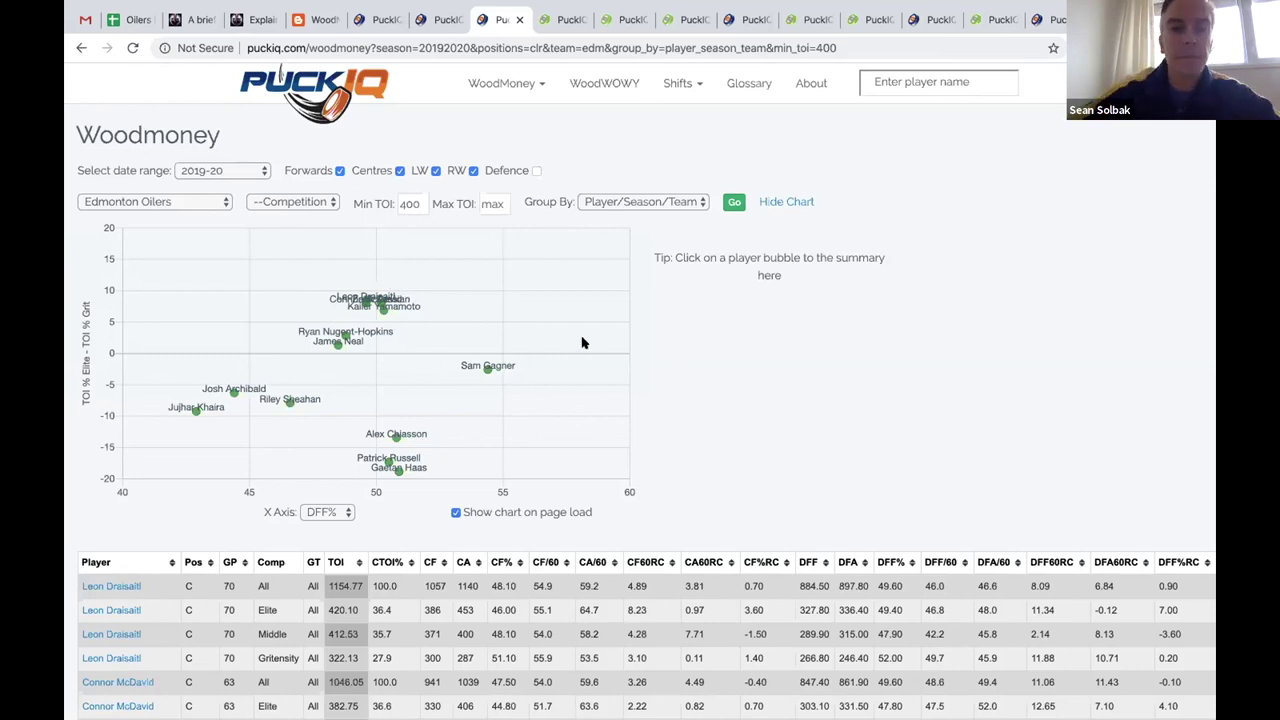
Show the player summaries of Sam Gagner and Gaetan Haas from the Edmonton forwards chart.
{"action": "left_click", "coordinate": [485, 369]}
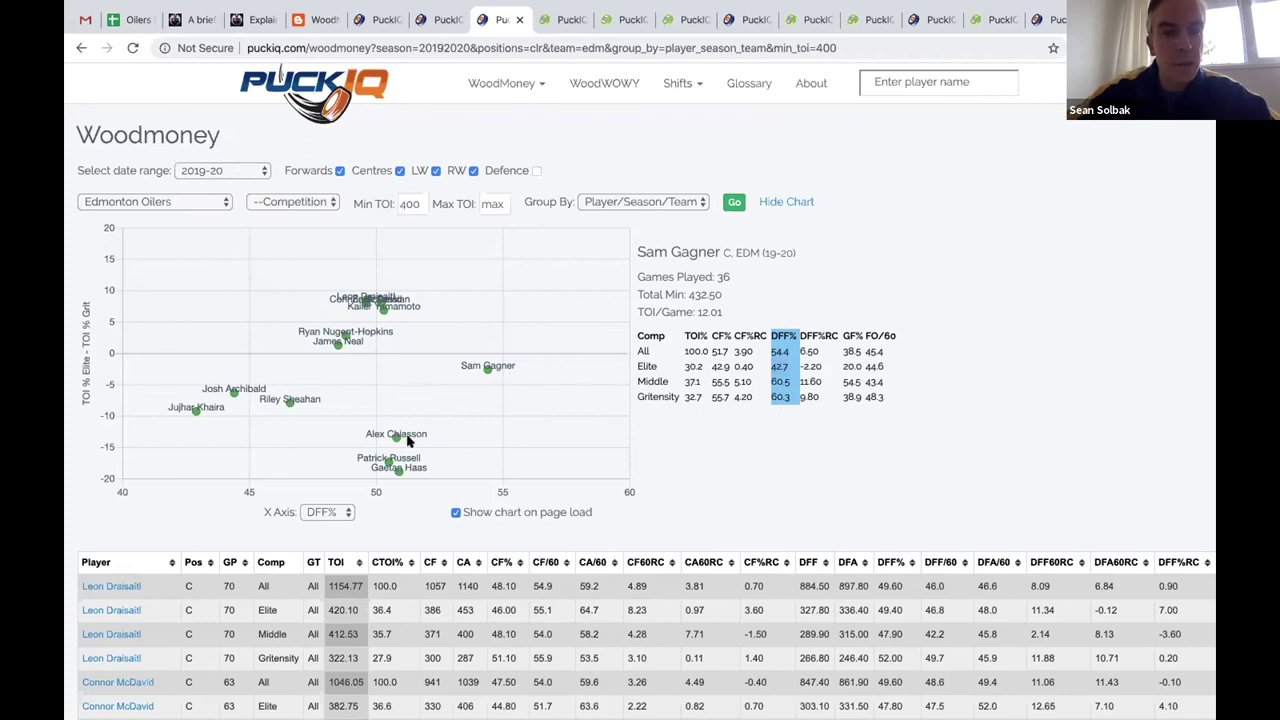
{"action": "left_click", "coordinate": [397, 471]}
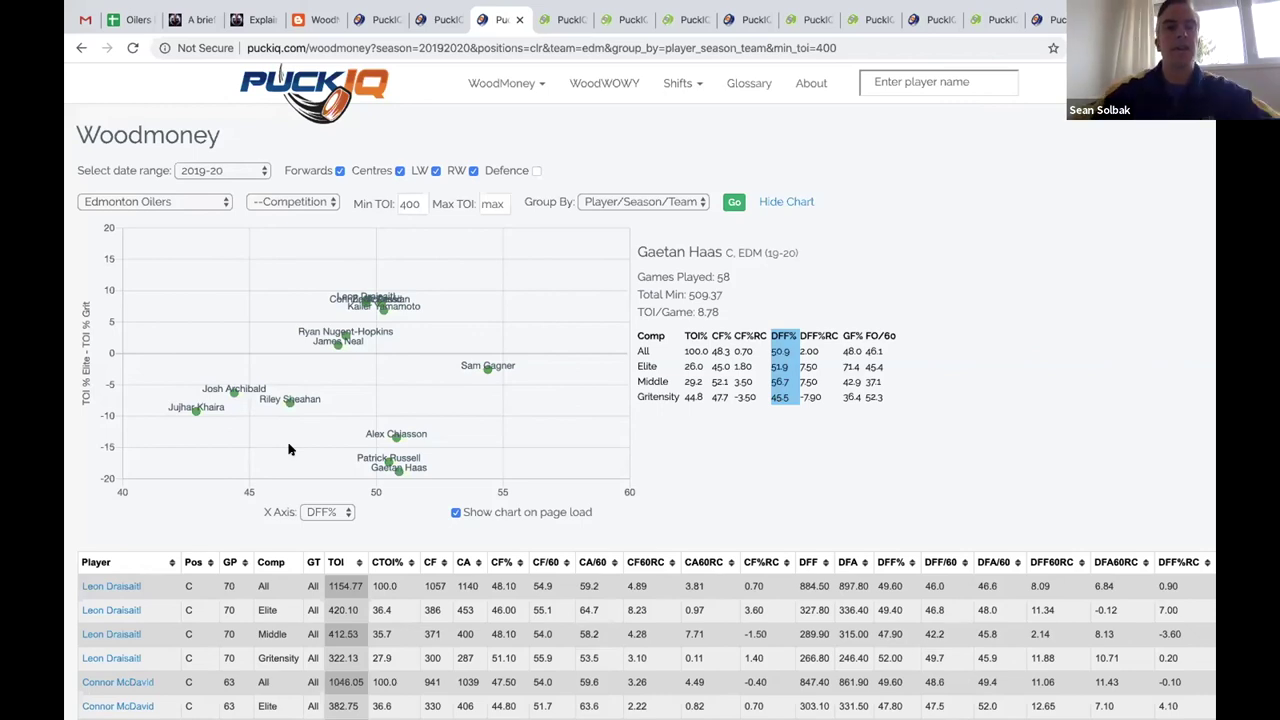
Filter the Oilers forwards to Elite competition with a minimum TOI of 100 and reload the results.
{"action": "left_click", "coordinate": [301, 203]}
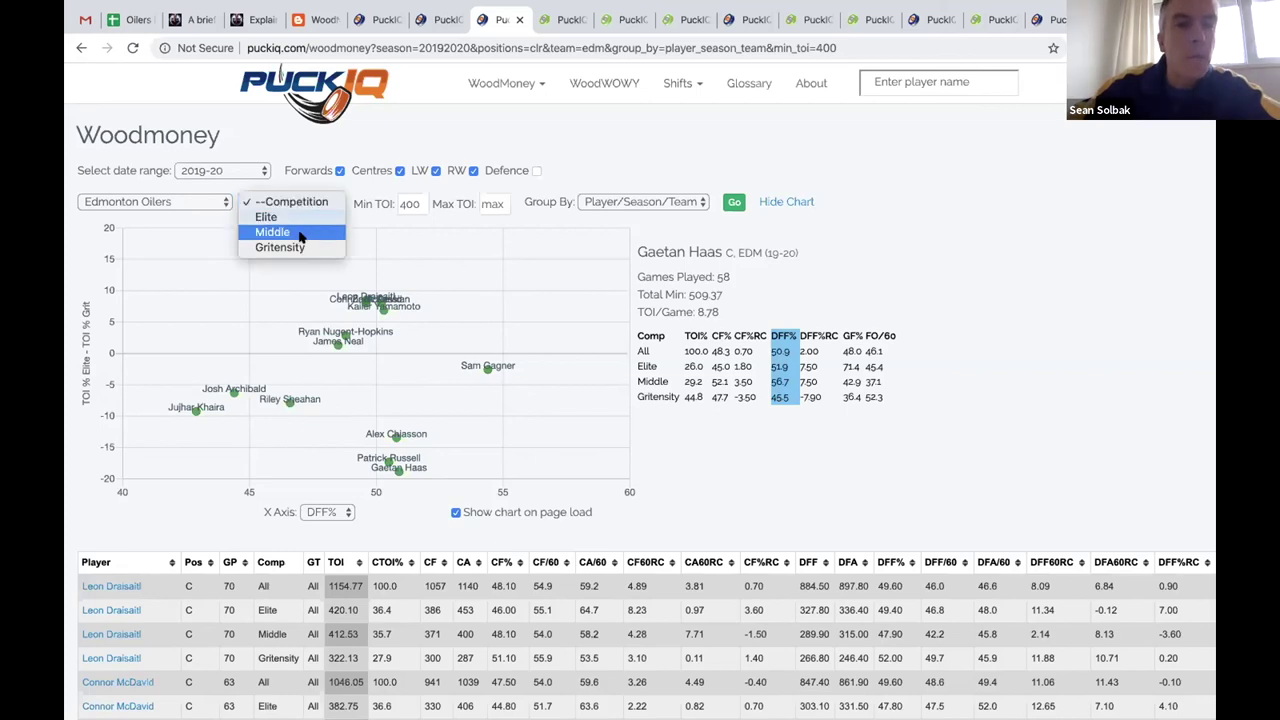
{"action": "left_click", "coordinate": [316, 215]}
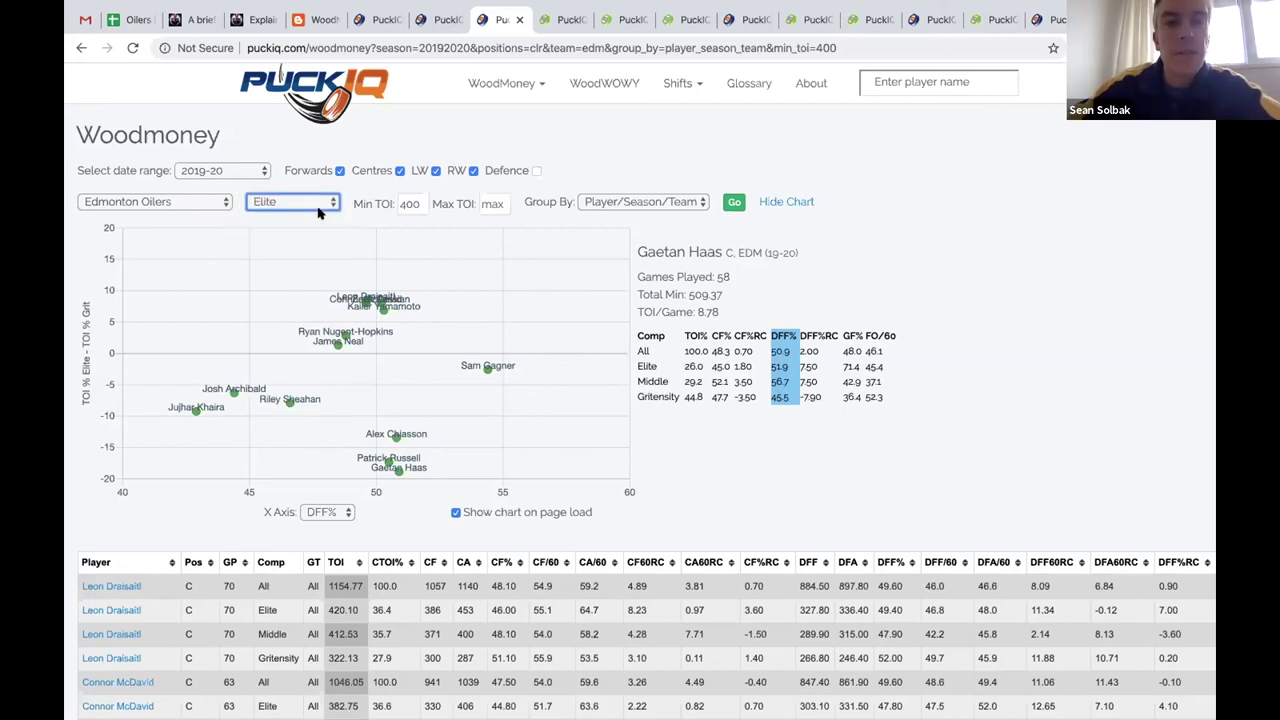
{"action": "left_click", "coordinate": [404, 203]}
{"action": "key", "text": "BackSpace"}
{"action": "type", "text": "1"}
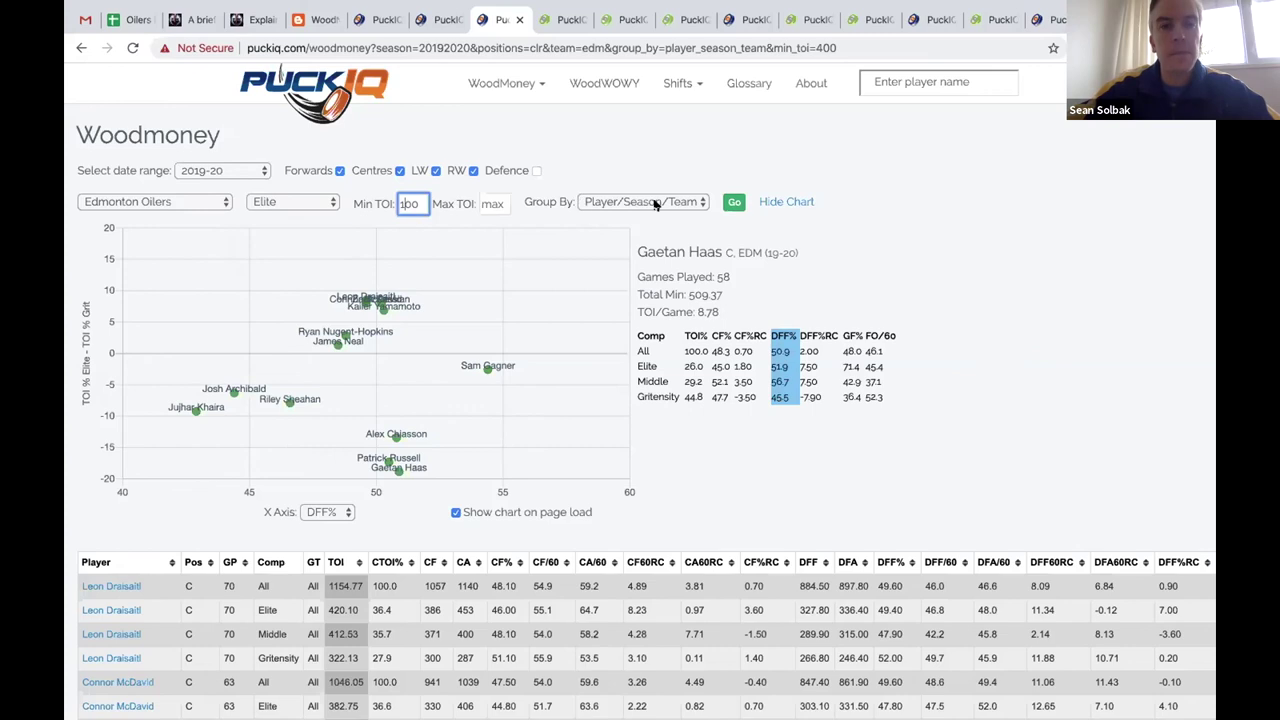
{"action": "left_click", "coordinate": [733, 203]}
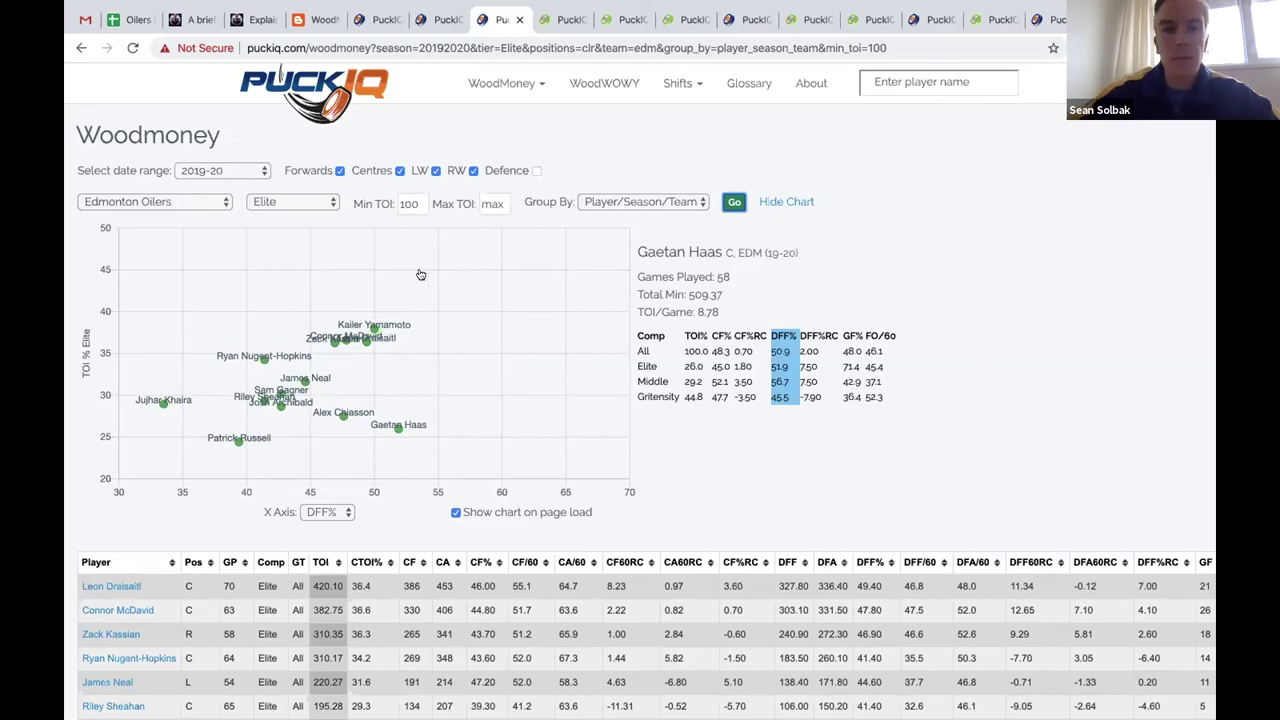
Advance the slideshow to the Kailer Yamamoto slide and bring up the Oilers forwards chart for Oct 1 to Dec 30, 2019 in the browser.
{"action": "key", "text": "alt+Tab"}
{"action": "key", "text": "Right"}
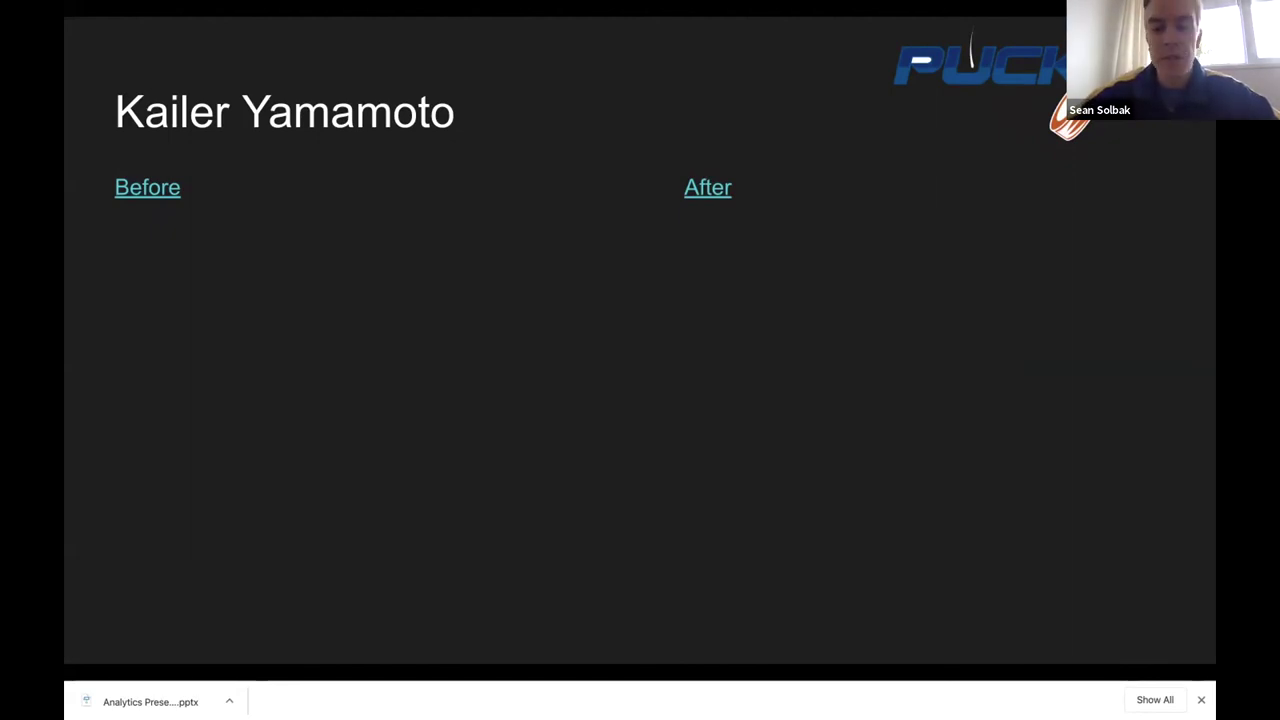
{"action": "key", "text": "ctrl+Right"}
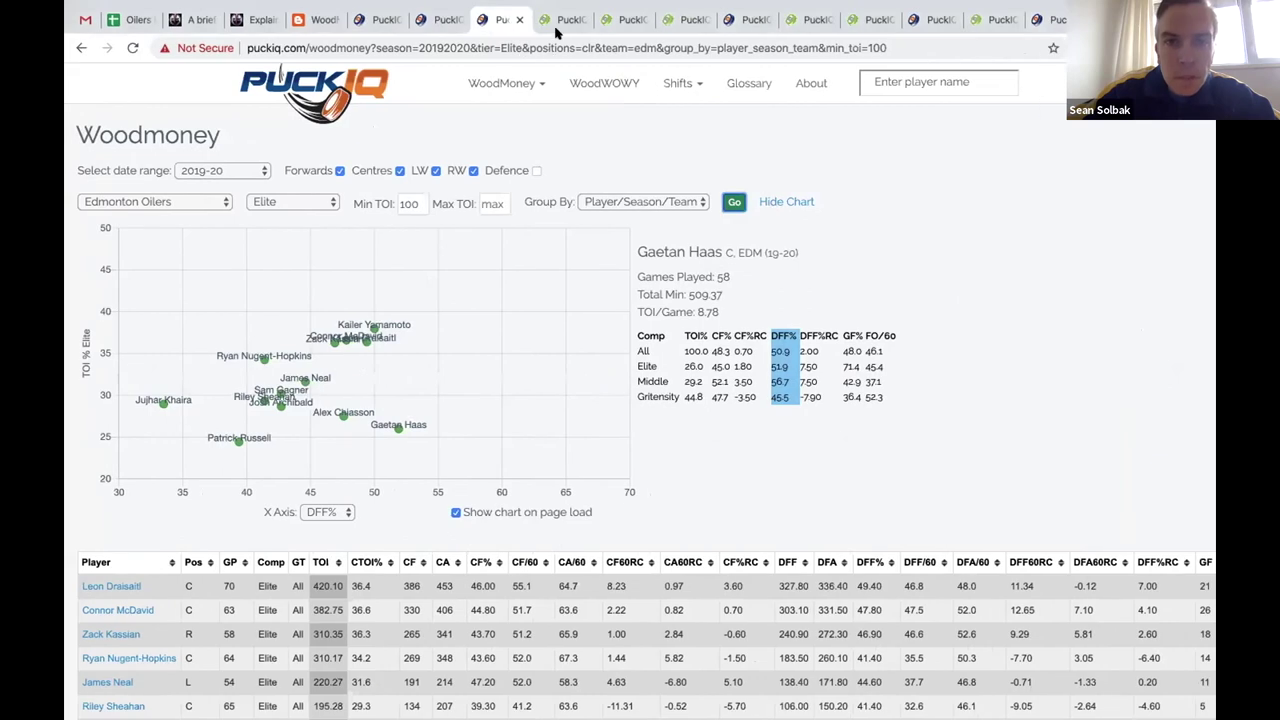
{"action": "left_click", "coordinate": [556, 27]}
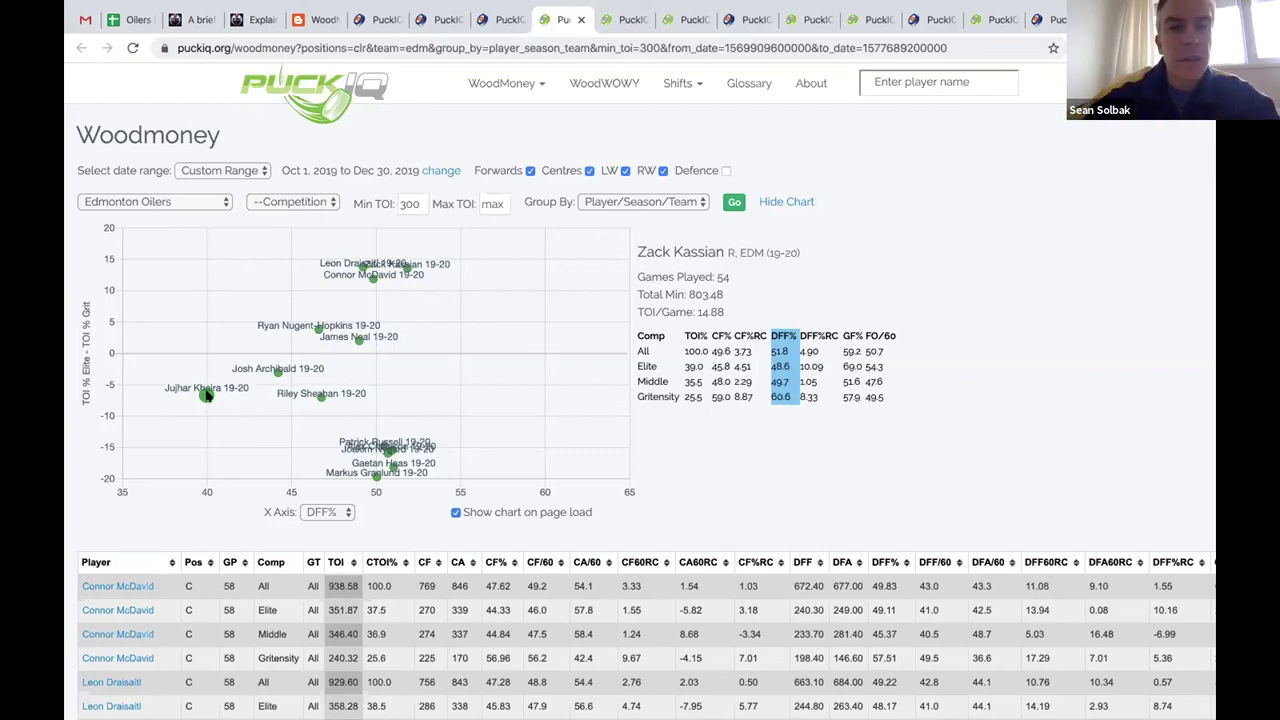
Open the Oilers forwards chart for Dec 31, 2019 to Apr 20, 2020 and view the Leon Draisaitl and Zack Kassian summaries.
{"action": "left_click", "coordinate": [617, 22]}
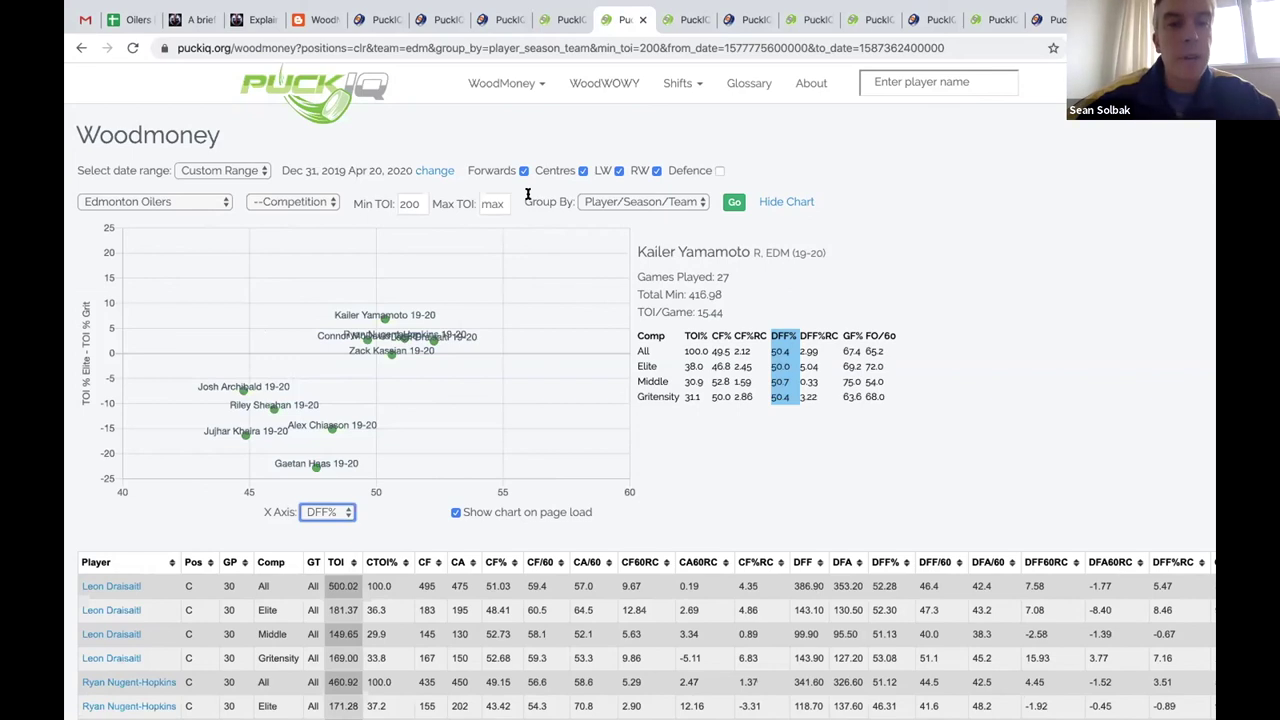
{"action": "left_click", "coordinate": [432, 342]}
{"action": "left_click", "coordinate": [432, 342]}
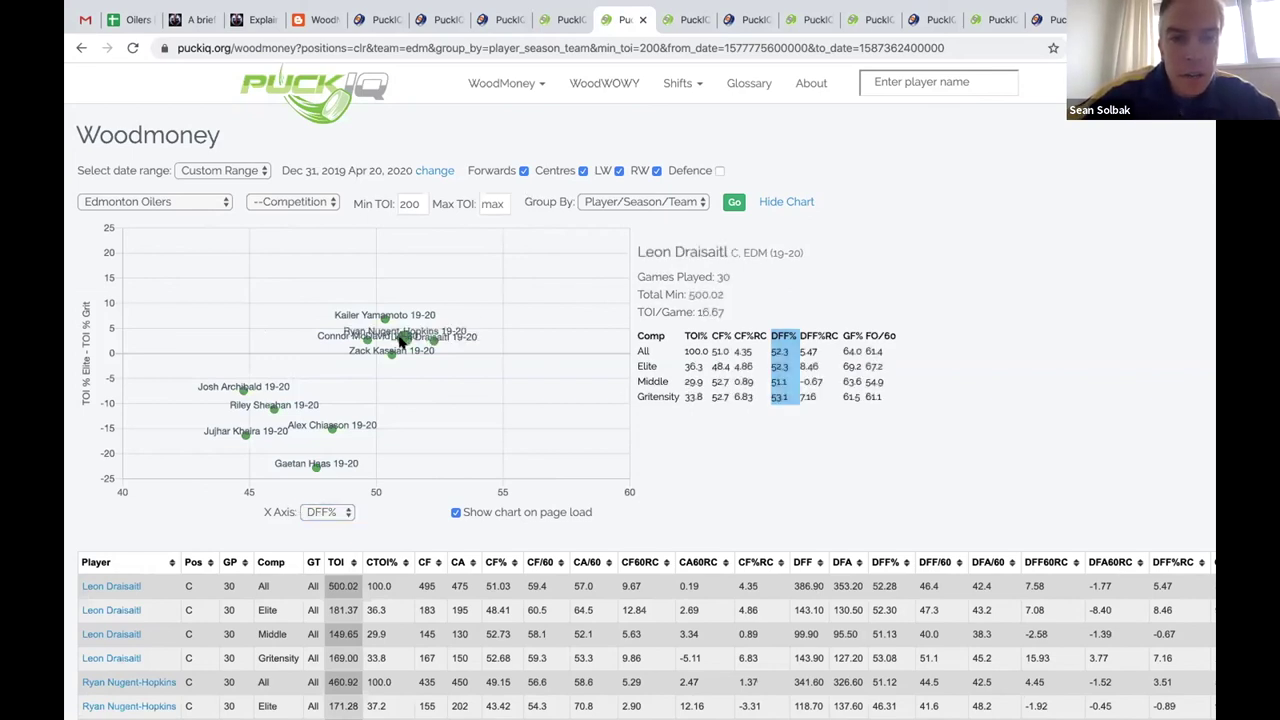
{"action": "mouse_move", "coordinate": [391, 352]}
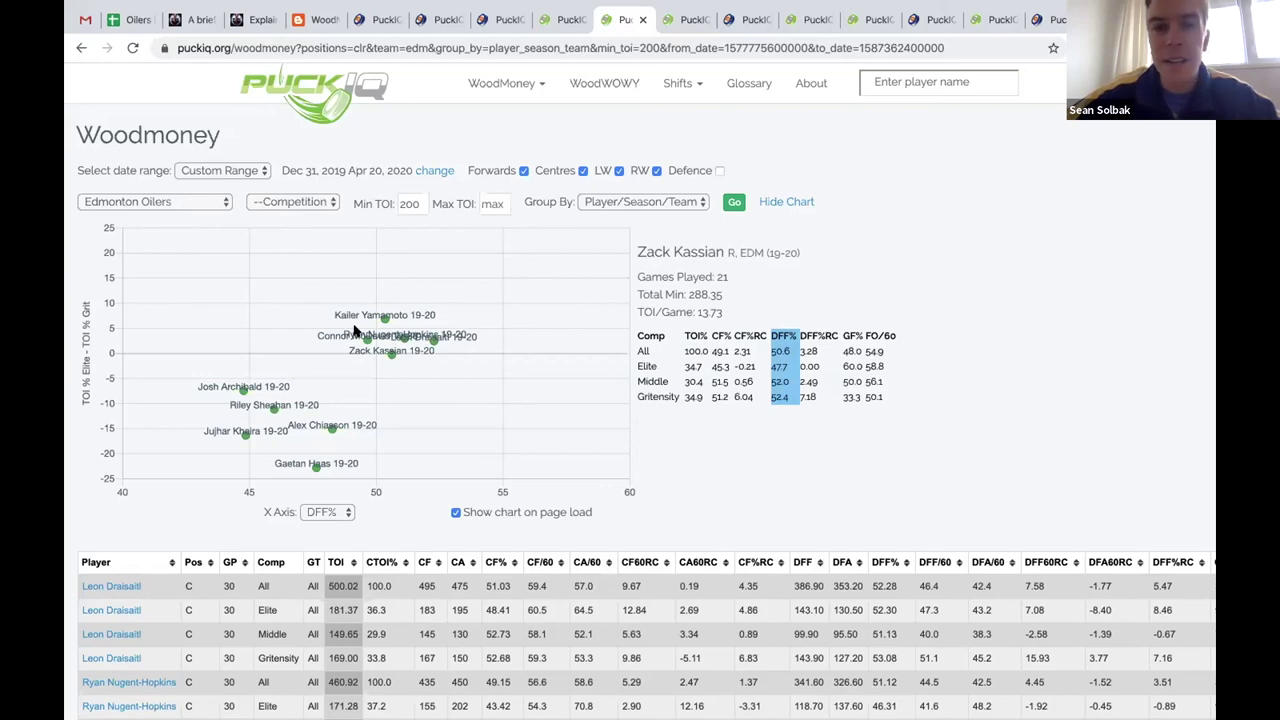
View the forwards chart with GF% on the X axis and return the axis to DFF%.
{"action": "left_click", "coordinate": [330, 512]}
{"action": "left_click", "coordinate": [318, 527]}
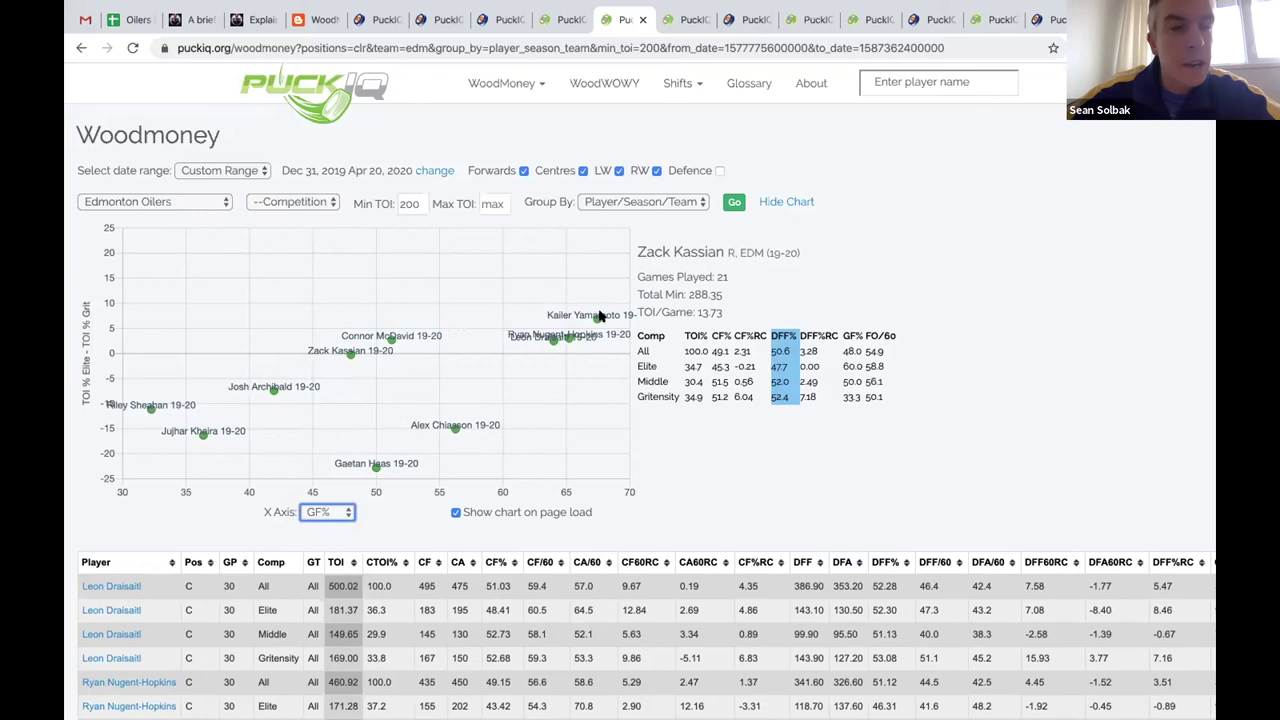
{"action": "left_click", "coordinate": [321, 512]}
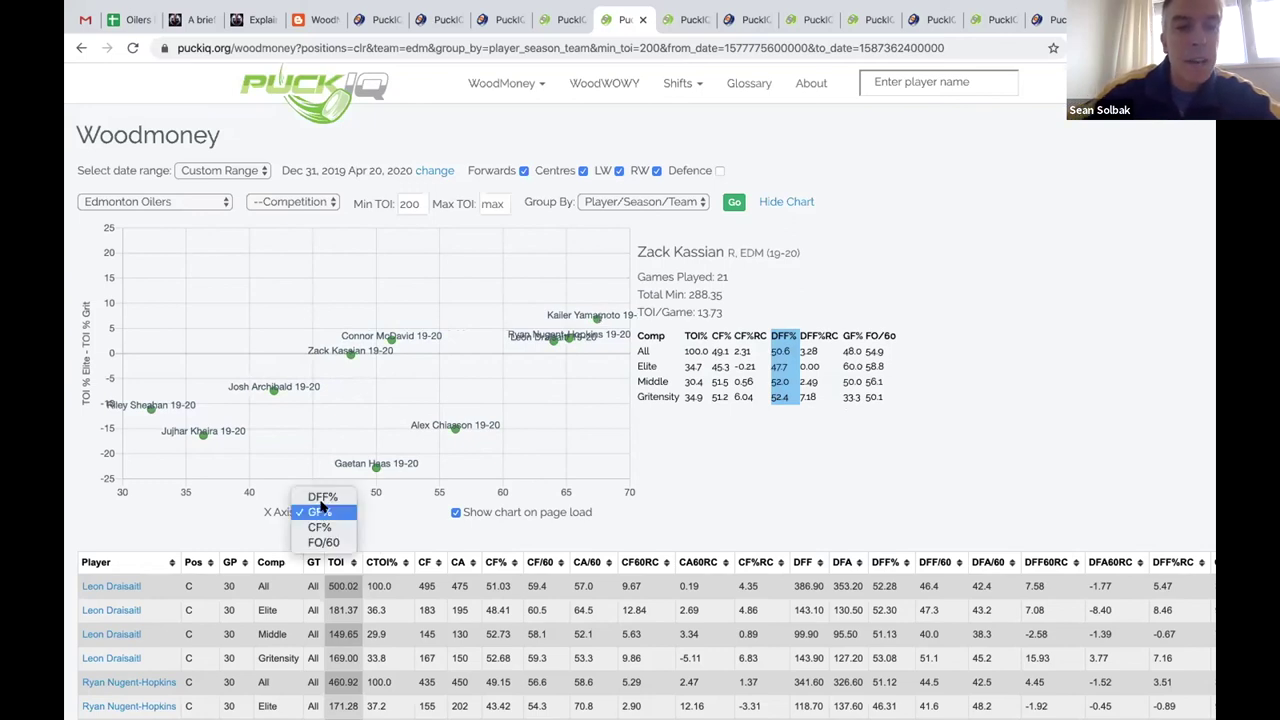
{"action": "left_click", "coordinate": [321, 498]}
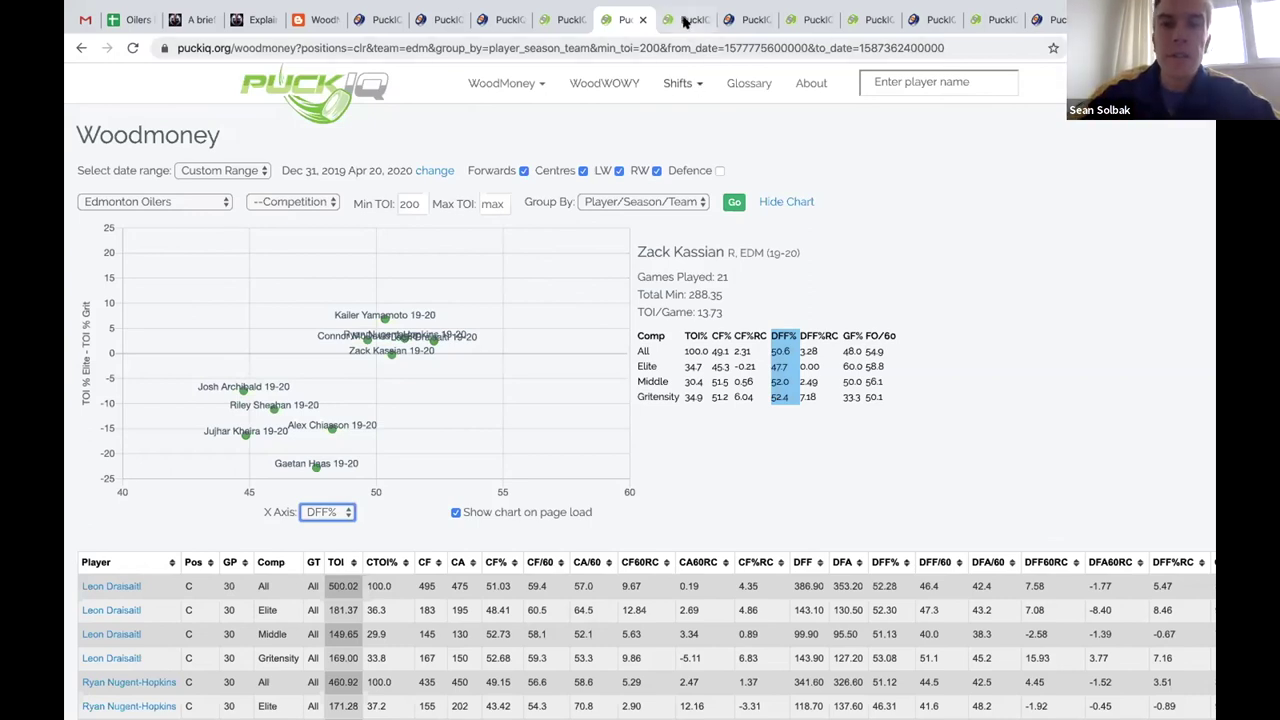
{"action": "left_click", "coordinate": [868, 181]}
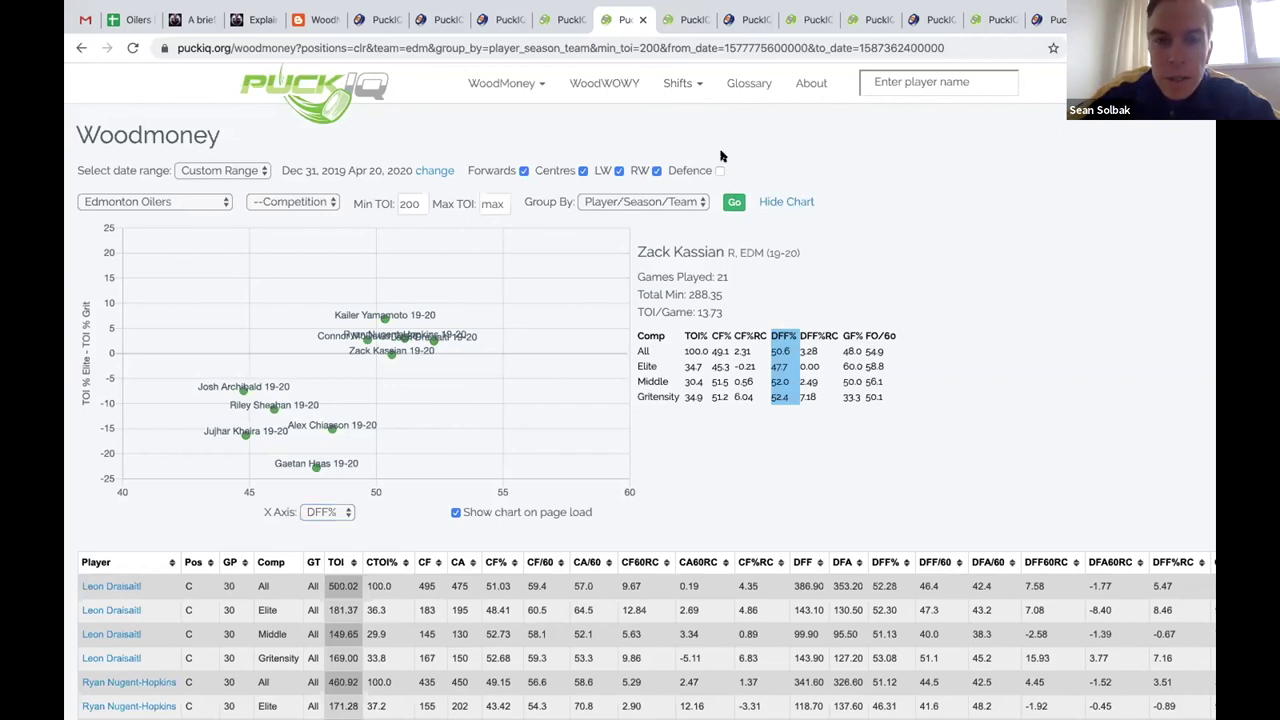
Open the Boston Bruins versus Oilers forwards chart and view the Brad Marchand and David Pastrnak summaries.
{"action": "left_click", "coordinate": [683, 22]}
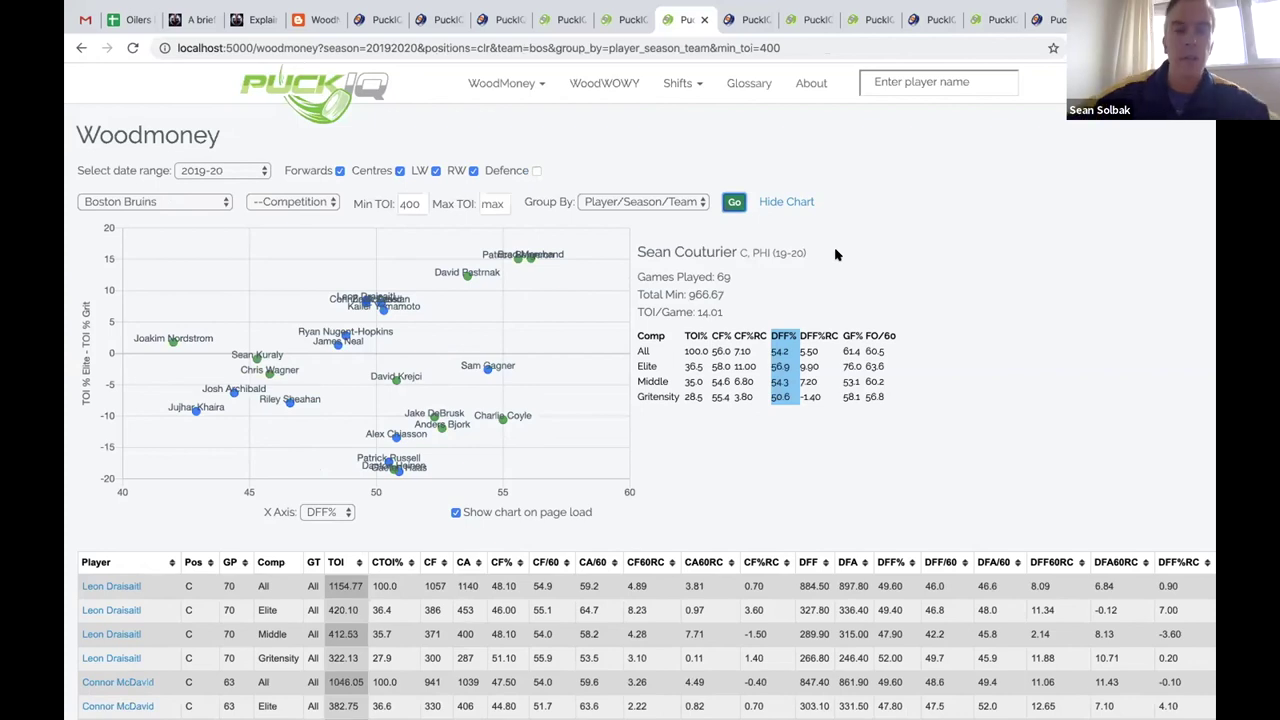
{"action": "left_click", "coordinate": [530, 257]}
{"action": "left_click", "coordinate": [466, 277]}
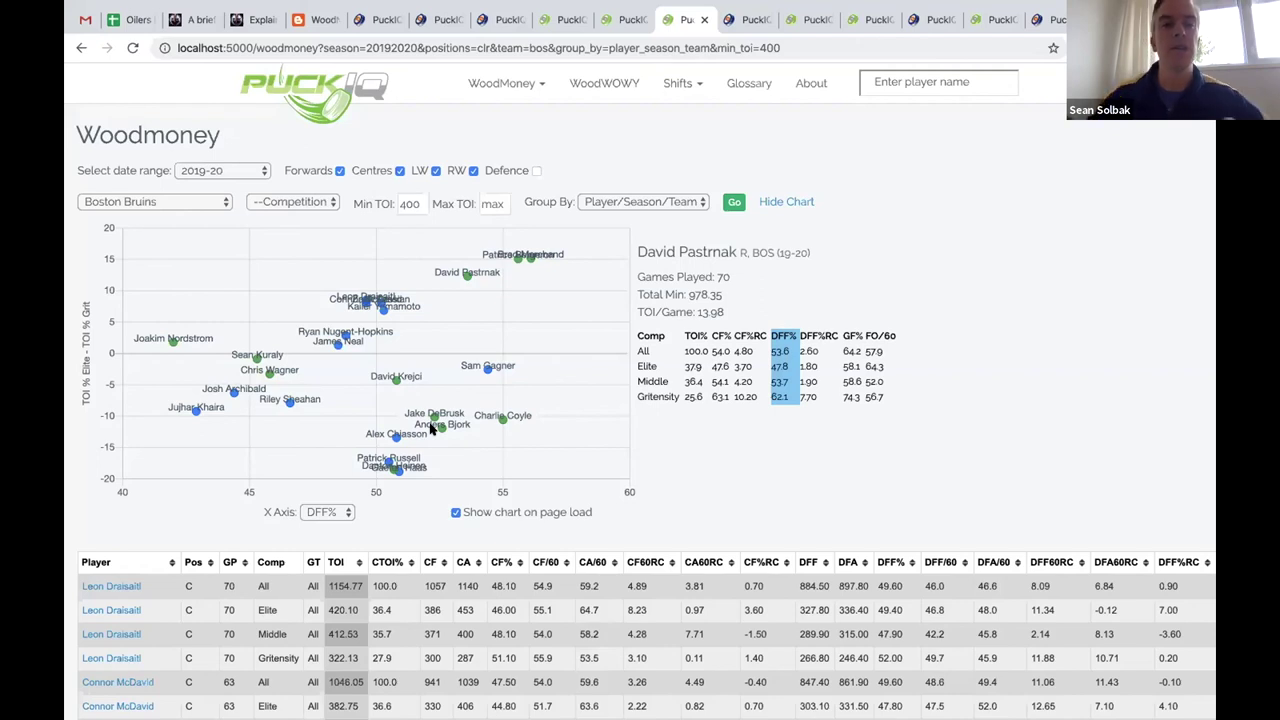
Change the compared team to Tampa Bay Lightning, reload the chart and show Nikita Kucherov's summary.
{"action": "left_click", "coordinate": [170, 204]}
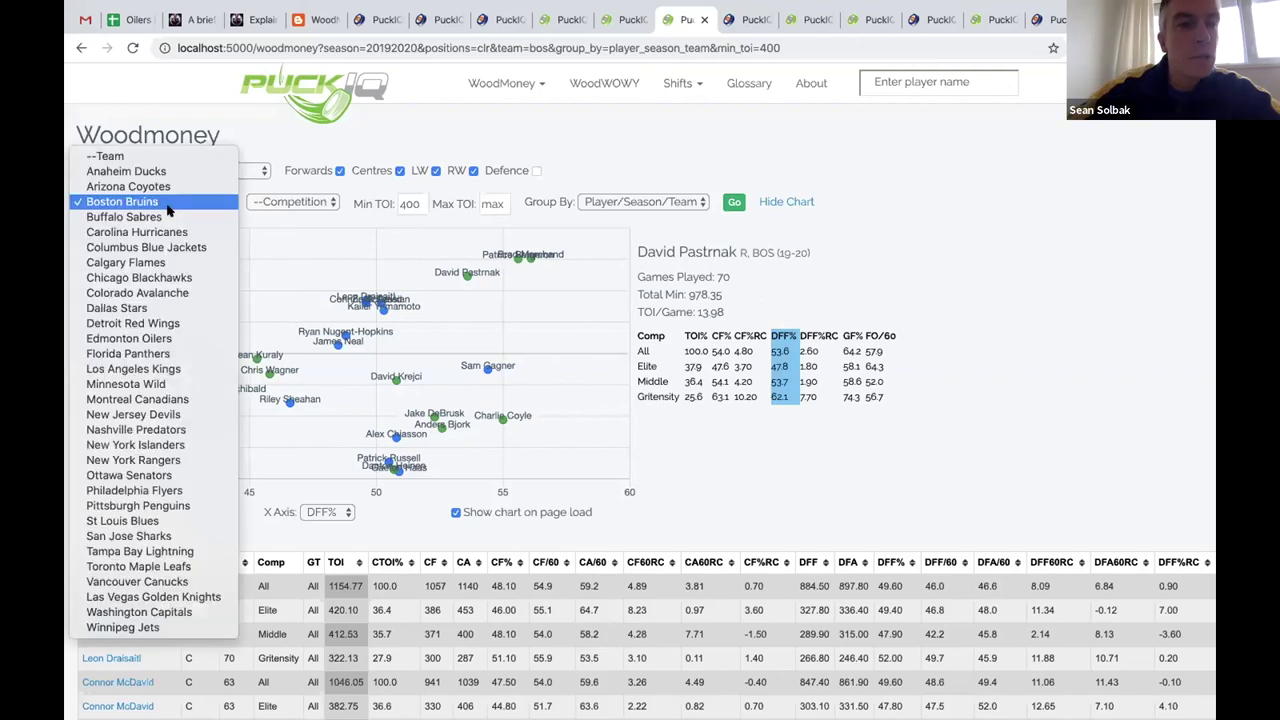
{"action": "left_click", "coordinate": [175, 551]}
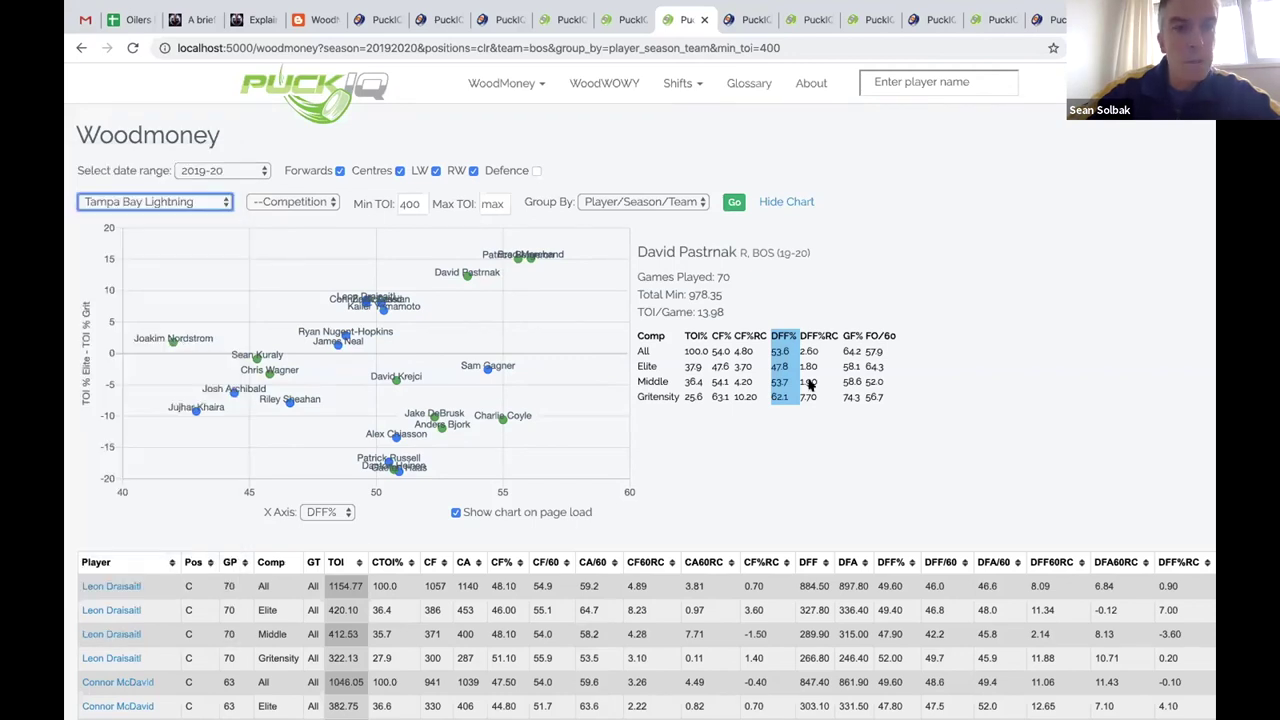
{"action": "left_click", "coordinate": [734, 203]}
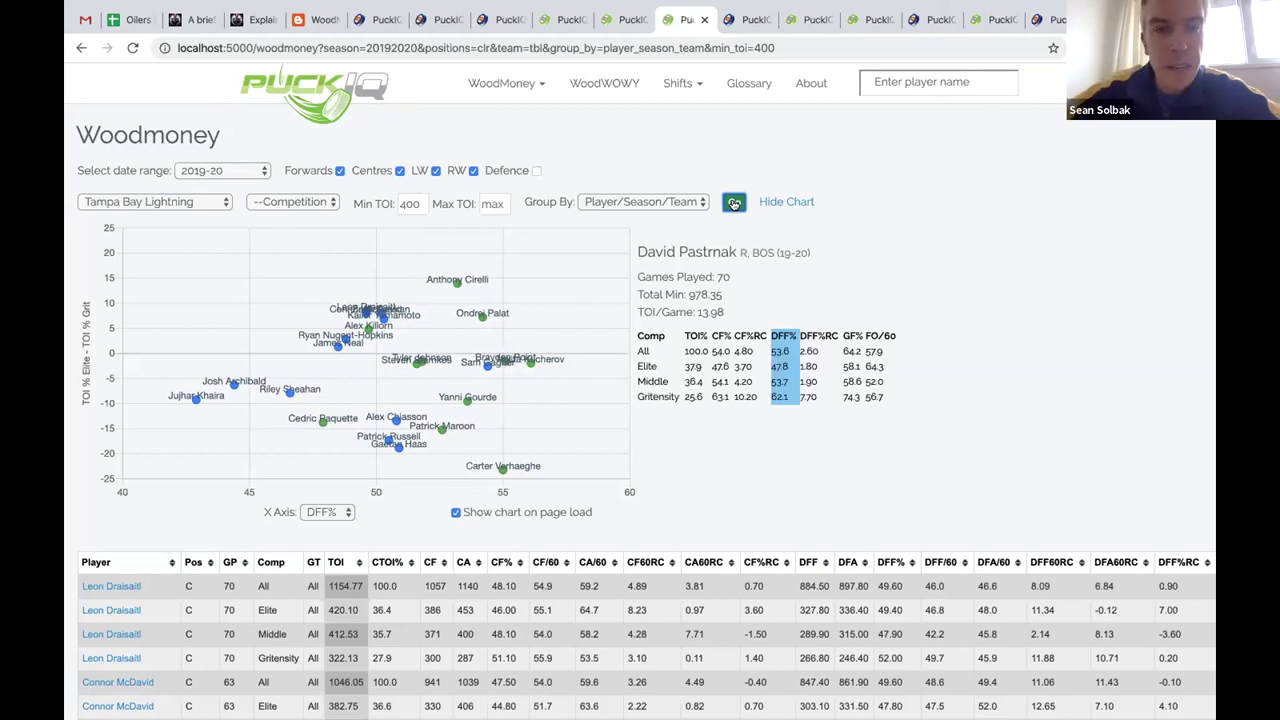
{"action": "left_click", "coordinate": [531, 363]}
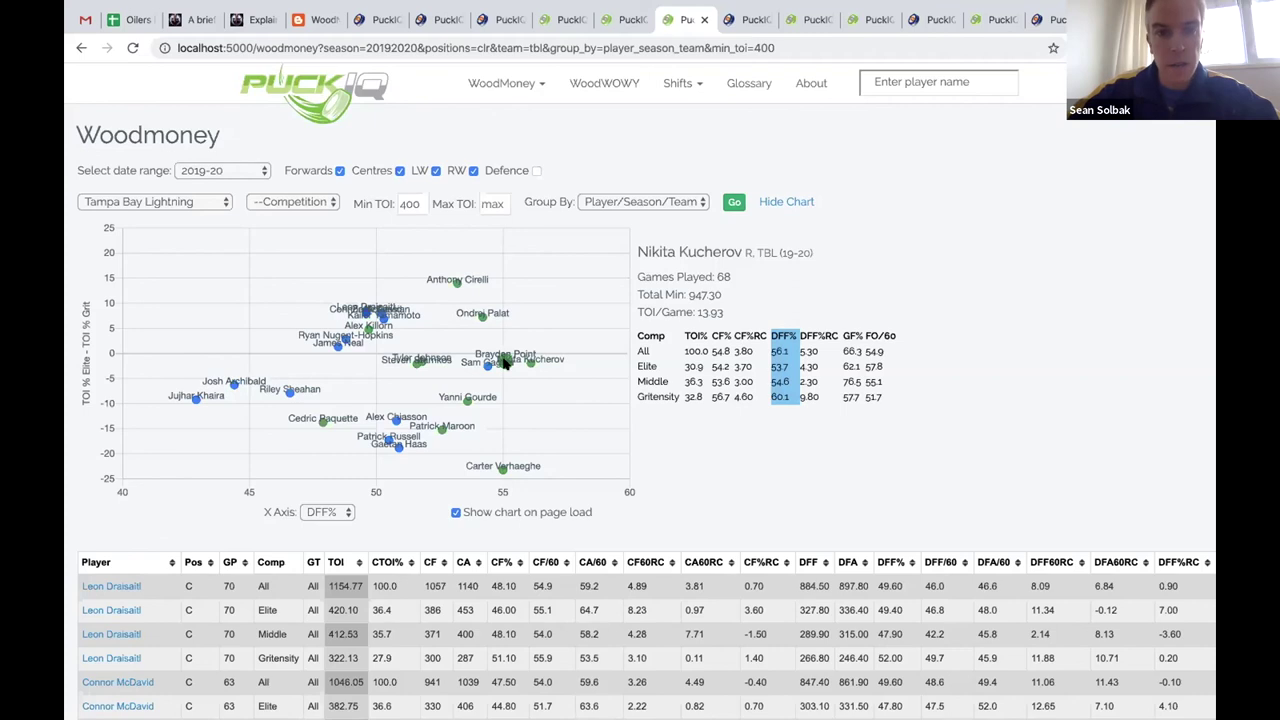
Advance the slideshow to The Defense slide and bring up the 2019-20 Edmonton Oilers defence chart in the browser.
{"action": "key", "text": "alt+Tab"}
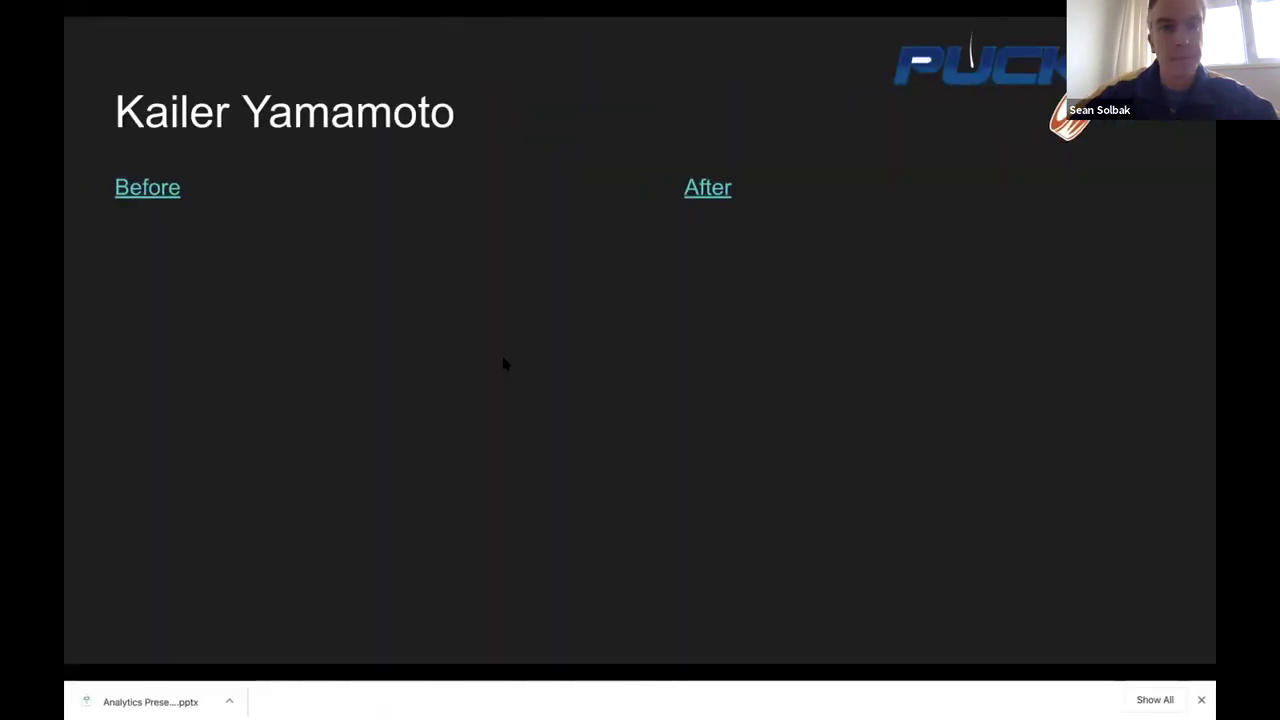
{"action": "key", "text": "Right"}
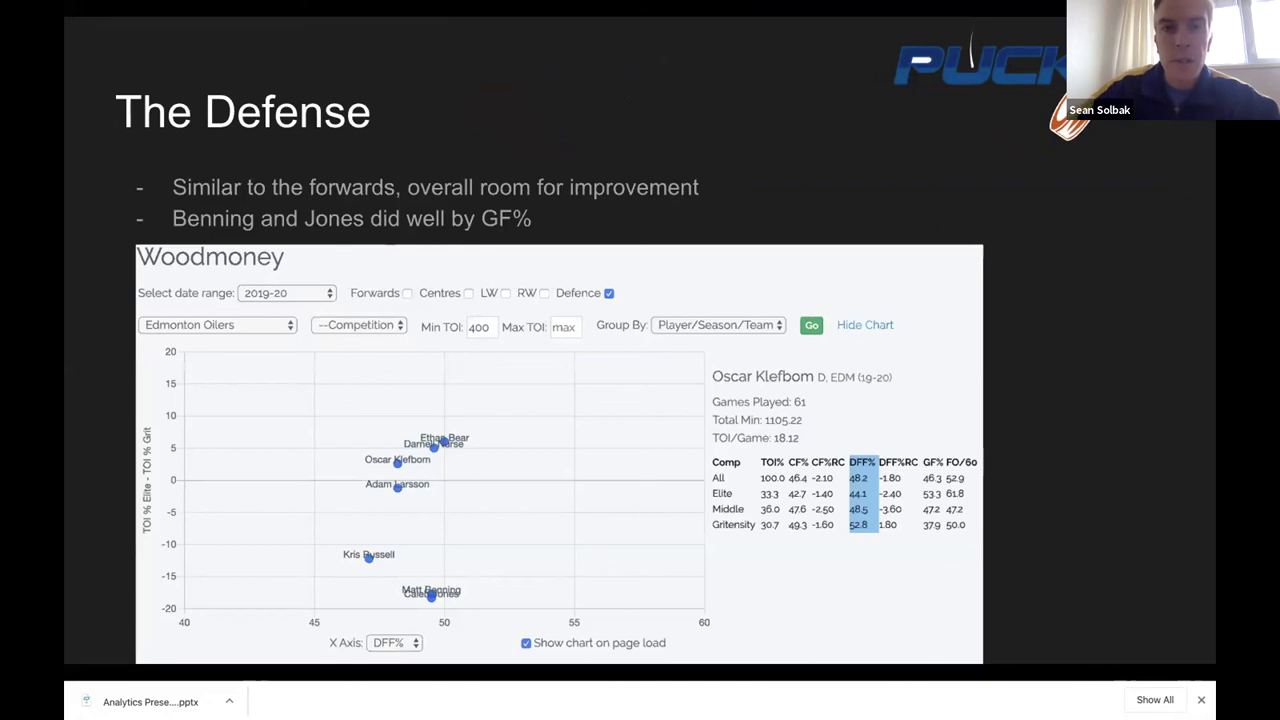
{"action": "left_click", "coordinate": [735, 27]}
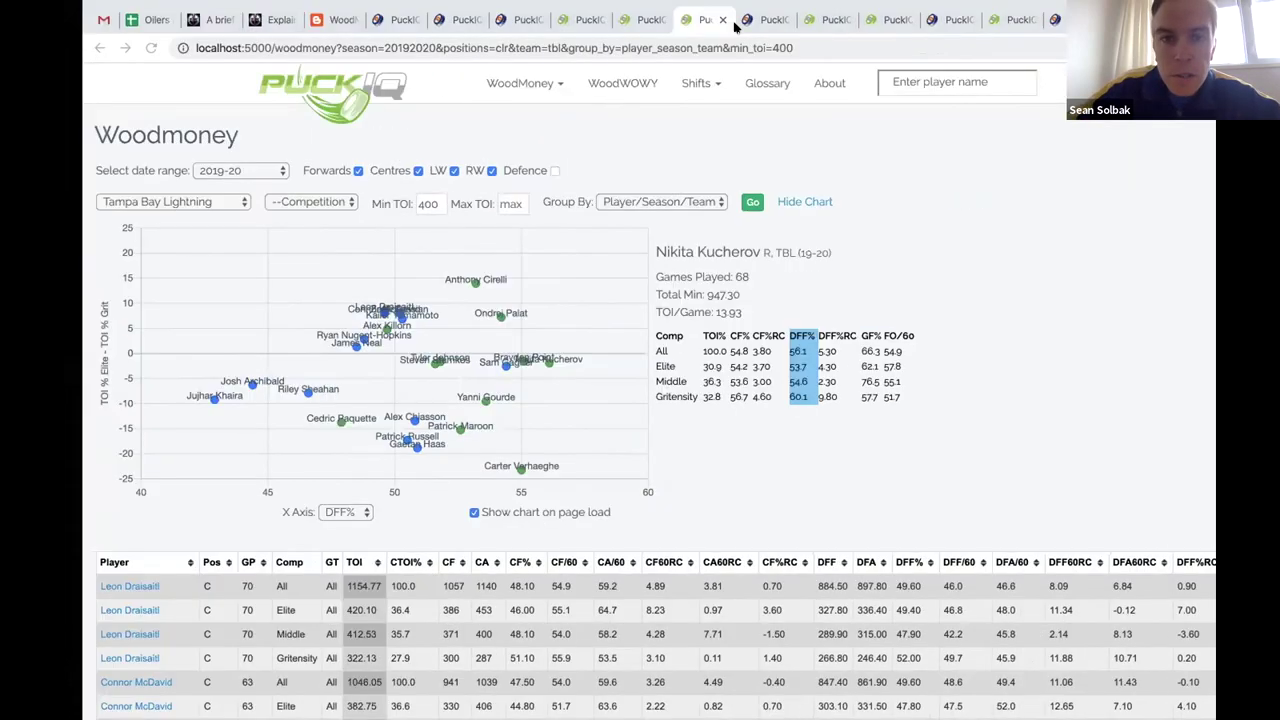
{"action": "left_click", "coordinate": [768, 20]}
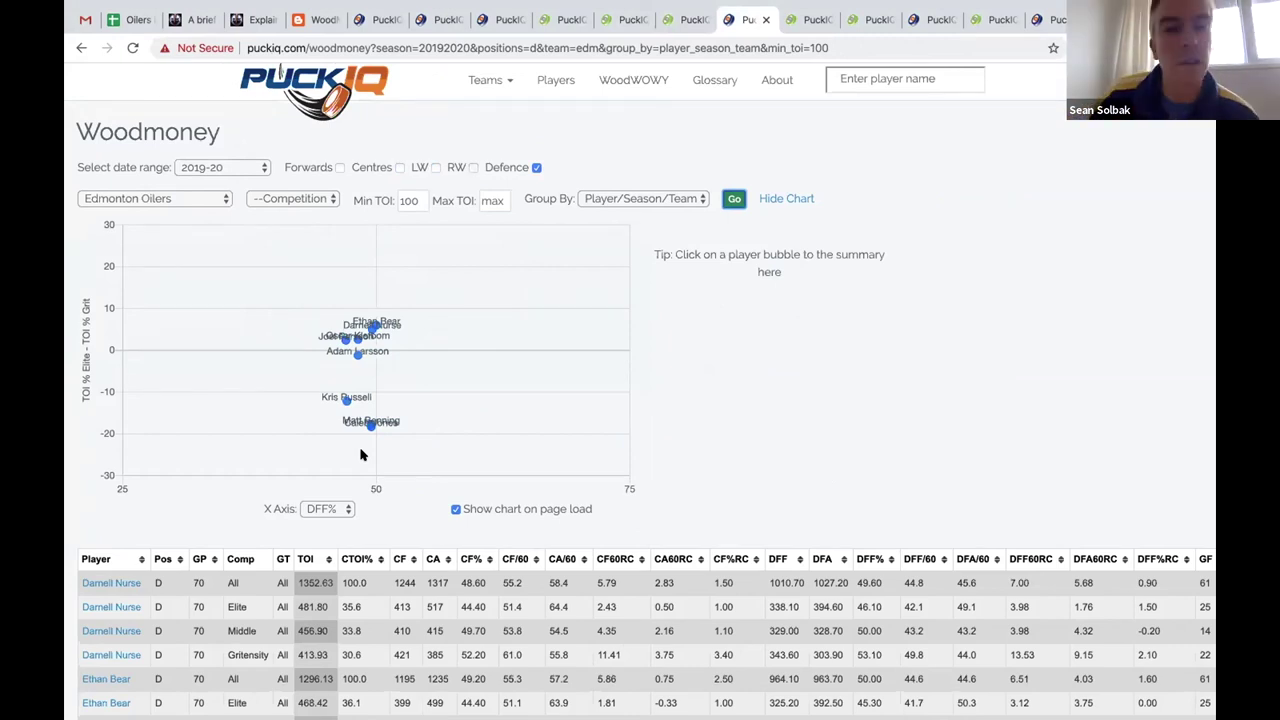
View the Oilers defence chart by GF% on the X axis and set the axis back to DFF%.
{"action": "left_click", "coordinate": [330, 509]}
{"action": "left_click", "coordinate": [318, 524]}
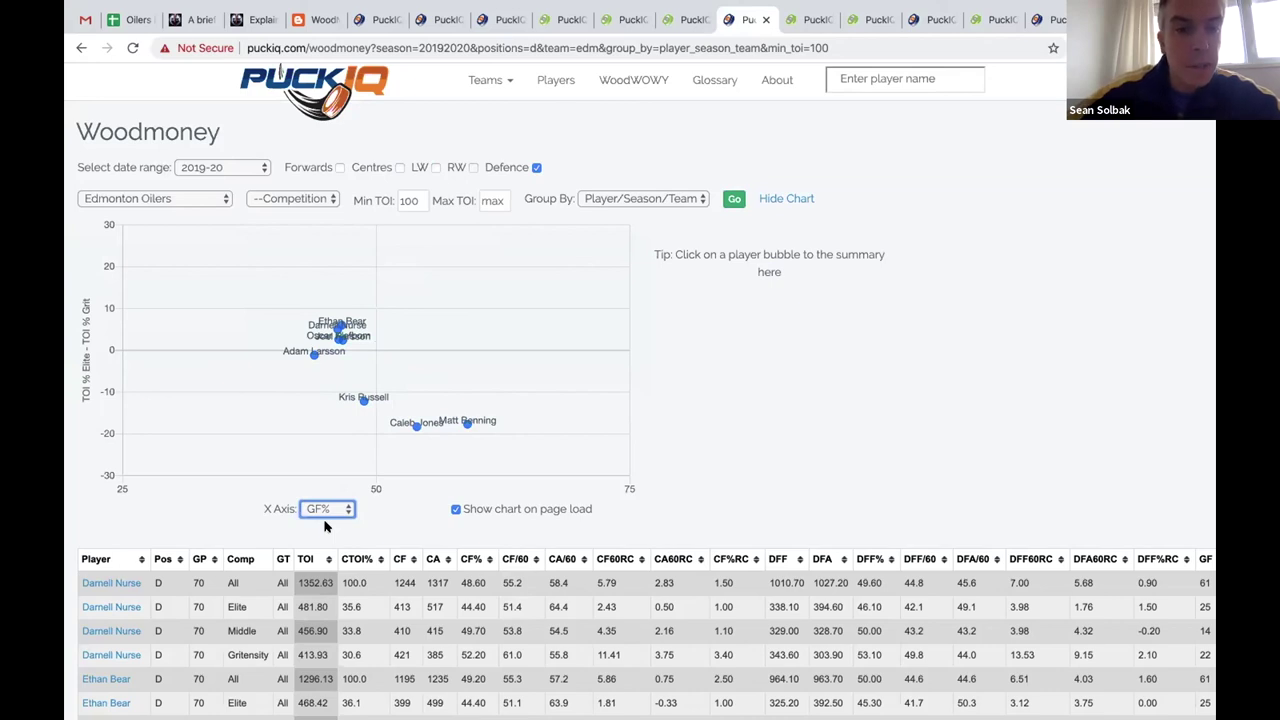
{"action": "left_click", "coordinate": [325, 512]}
{"action": "left_click", "coordinate": [323, 500]}
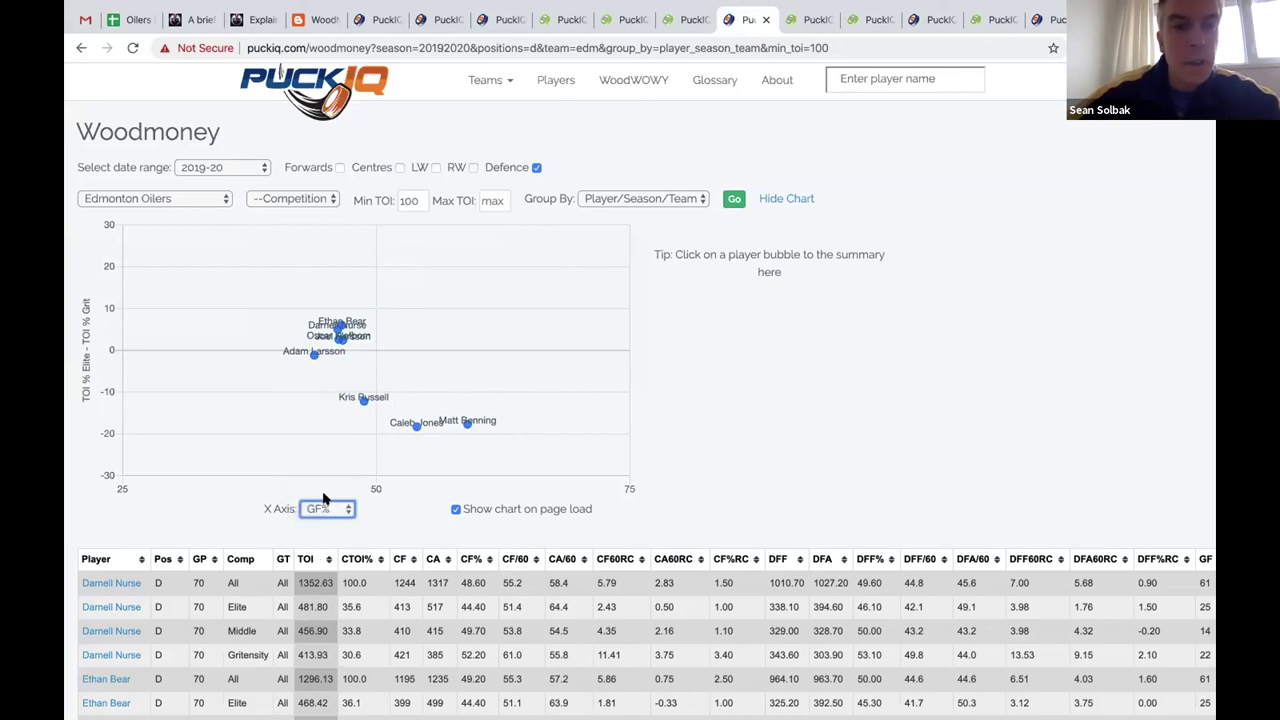
Filter the Oilers defence results to Elite competition and reload the chart.
{"action": "left_click", "coordinate": [285, 199]}
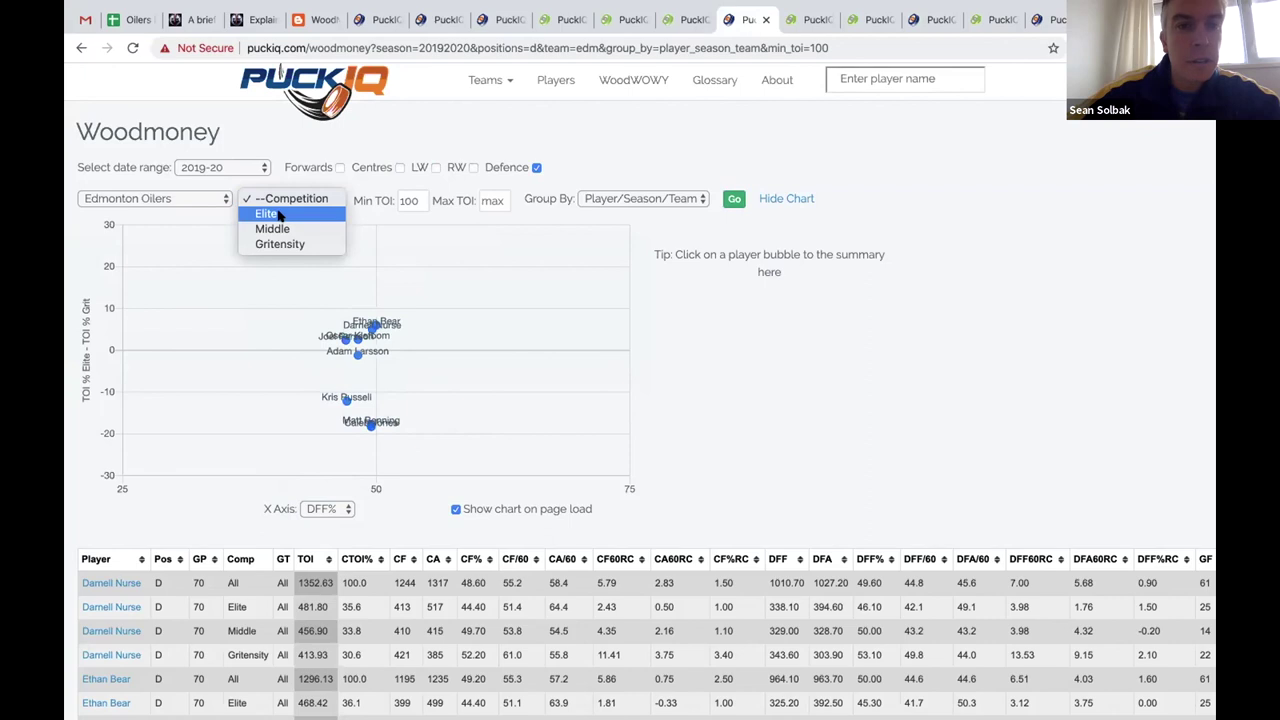
{"action": "left_click", "coordinate": [280, 214]}
{"action": "left_click", "coordinate": [733, 199]}
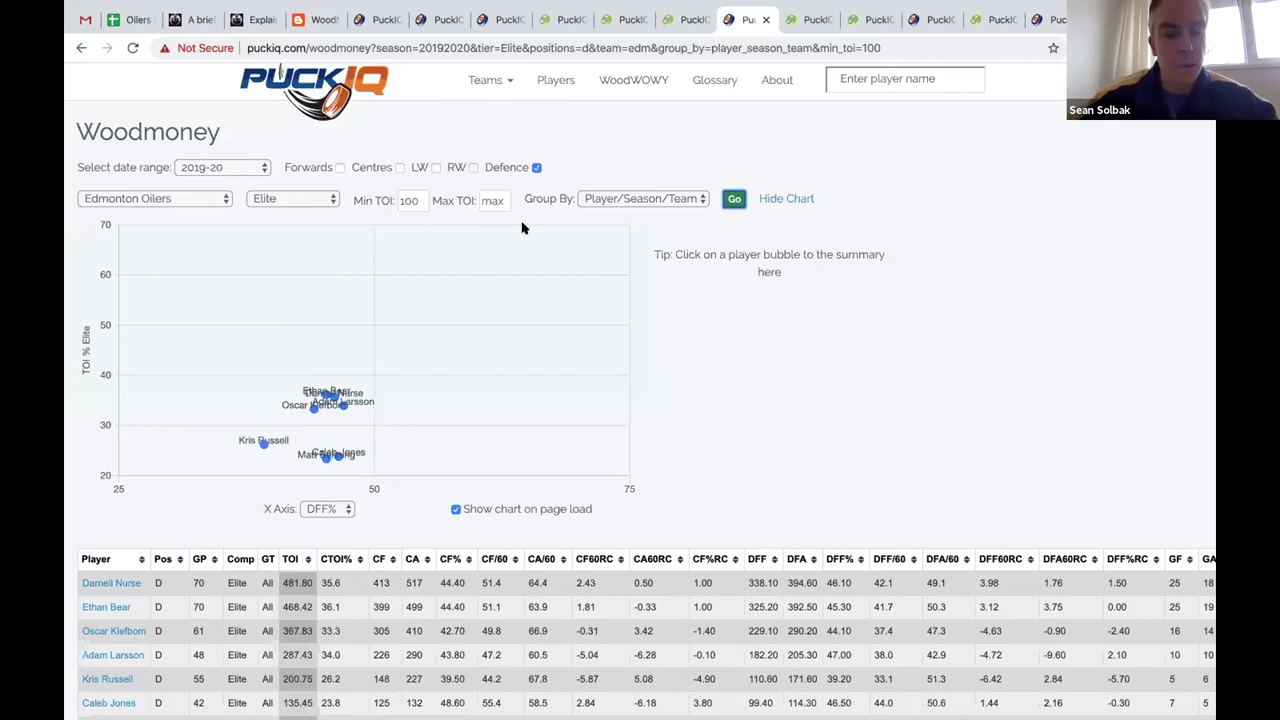
Advance the slideshow to Defence - The Splits and show Ethan Bear's summary in the Oct 1 to Dec 30, 2019 defence chart.
{"action": "key", "text": "ctrl+Left"}
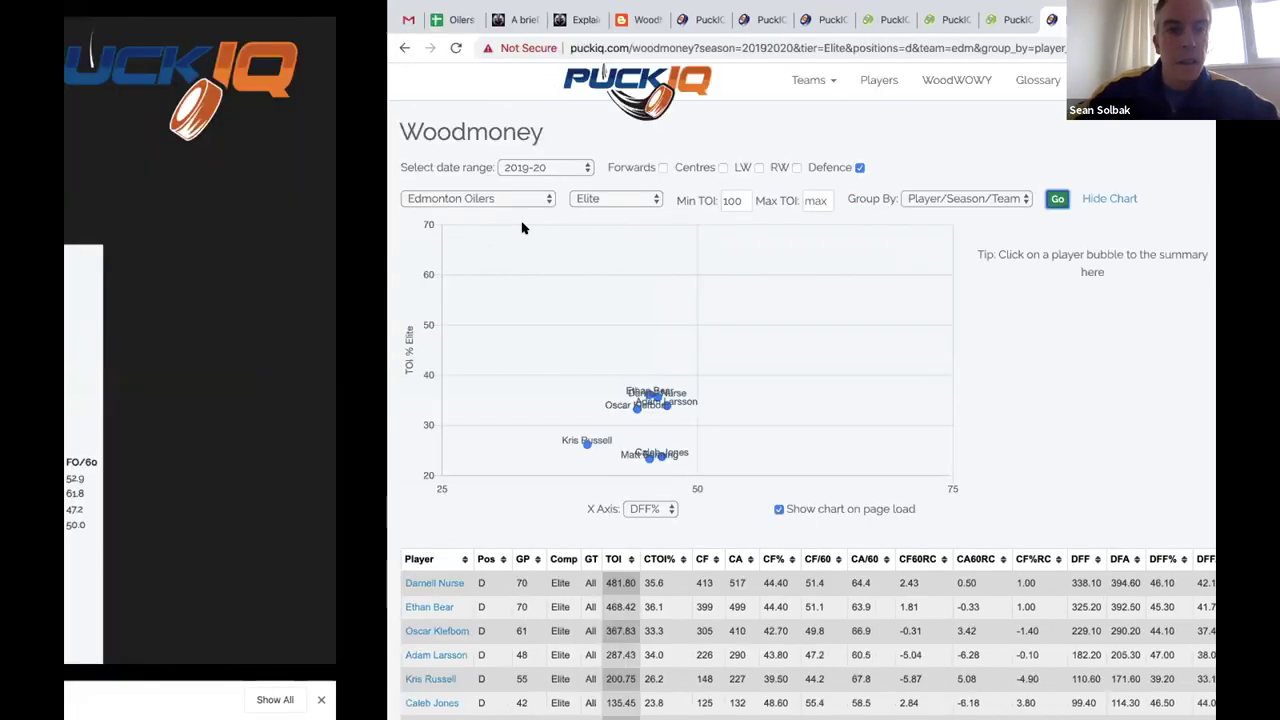
{"action": "key", "text": "Right"}
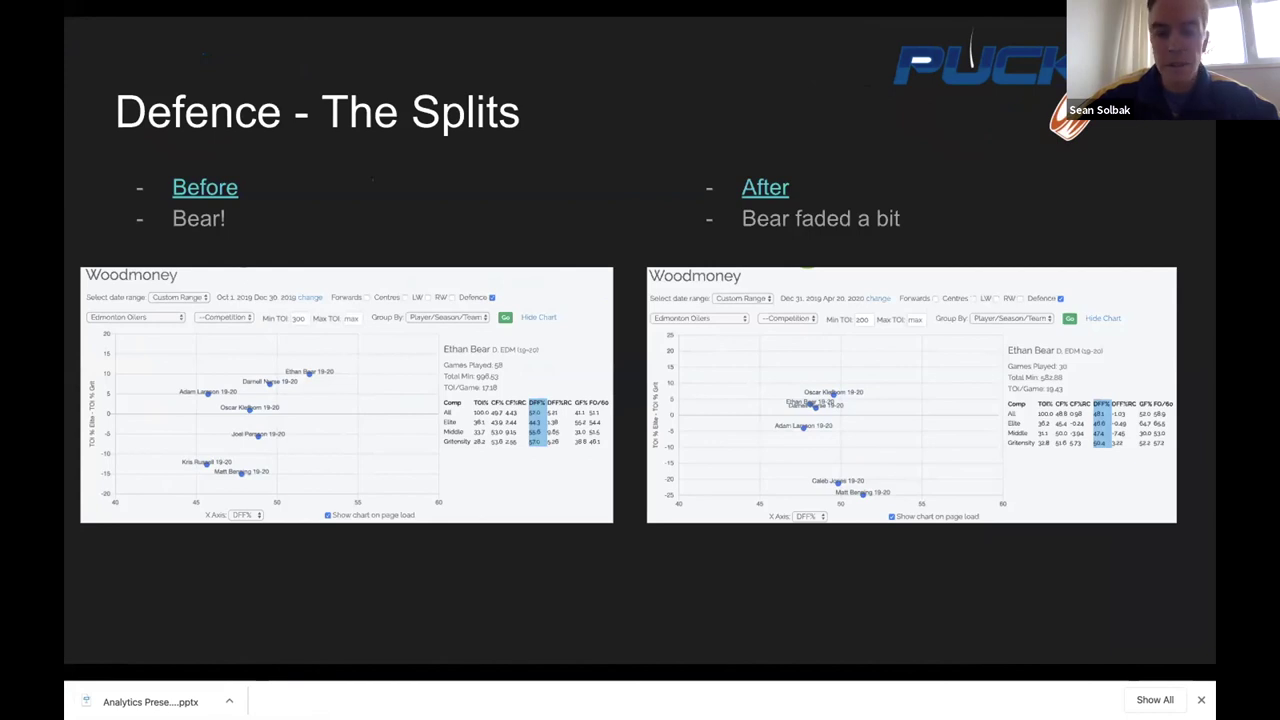
{"action": "key", "text": "ctrl+Right"}
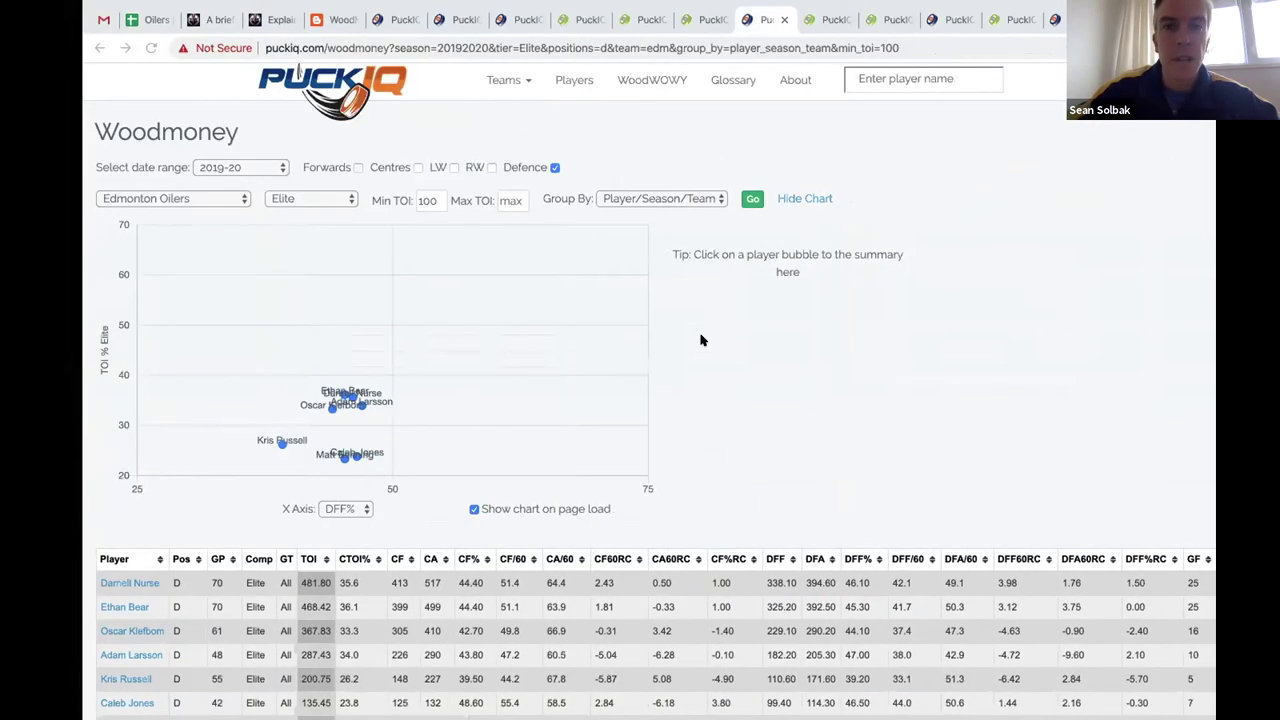
{"action": "left_click", "coordinate": [803, 20]}
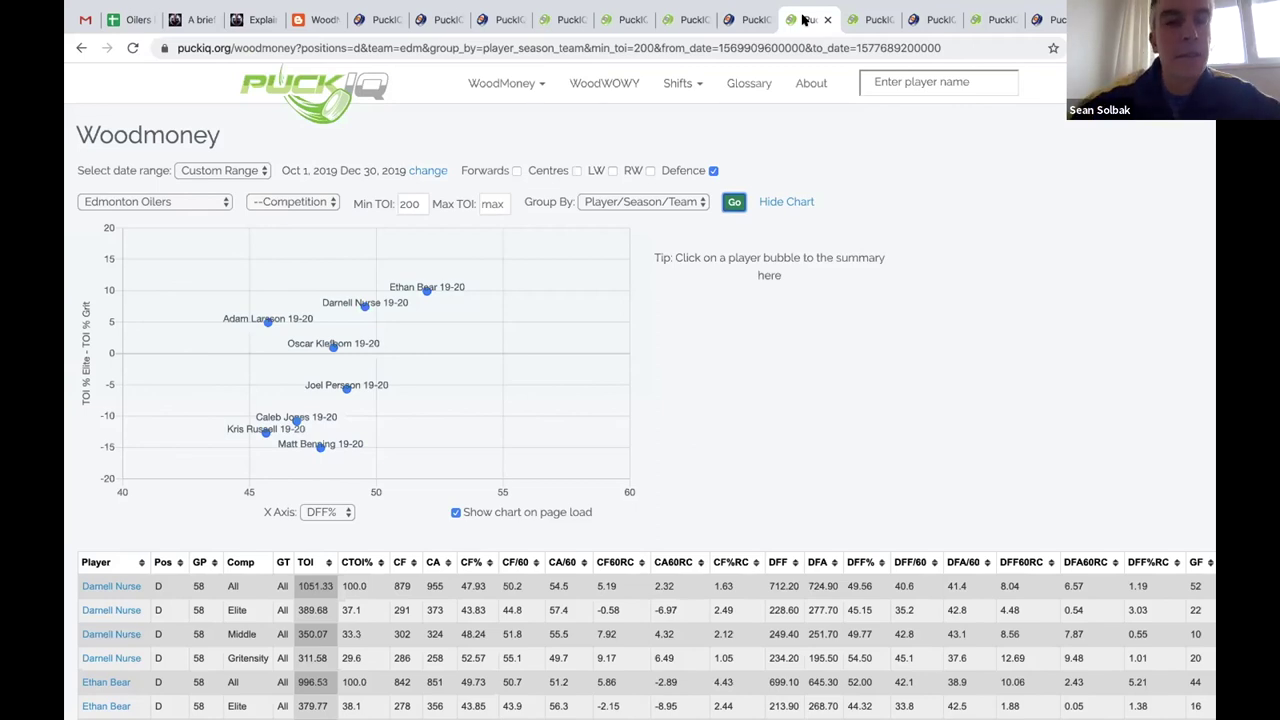
{"action": "left_click", "coordinate": [422, 292]}
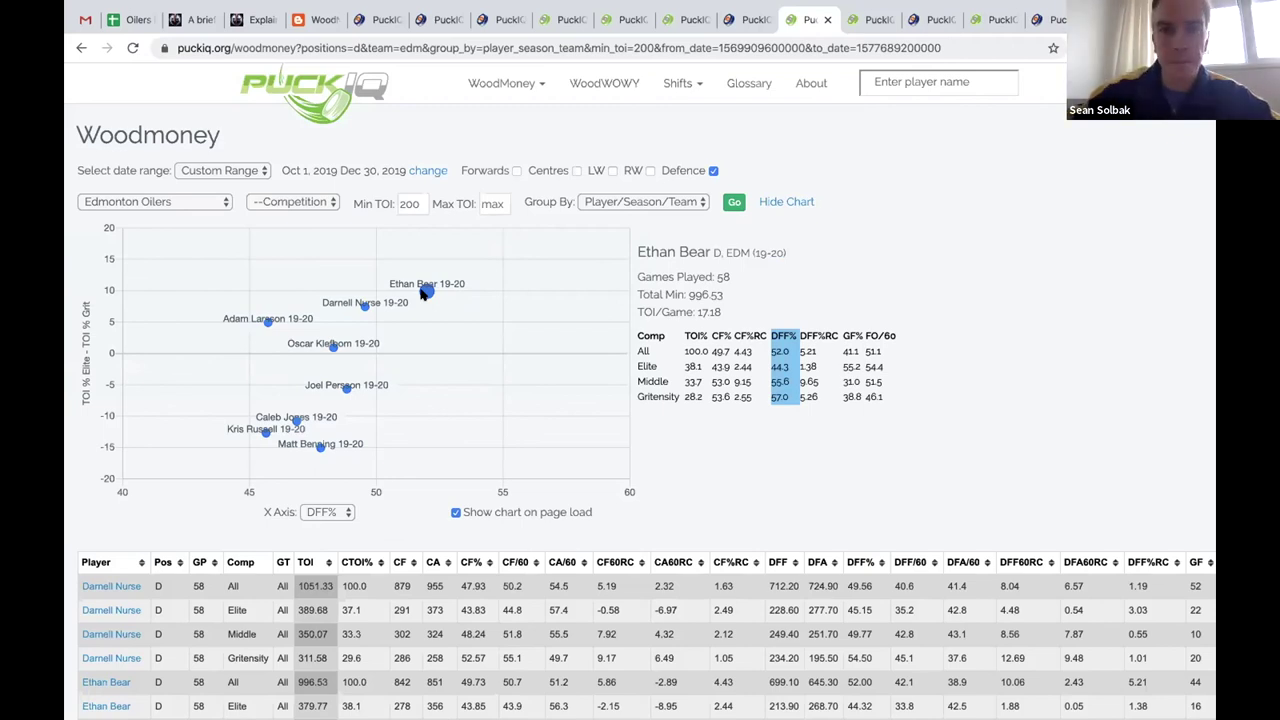
Show the Oilers defence chart for Dec 31, 2019 to Apr 20, 2020 and advance the slideshow to Sneak Peak at Shifts.
{"action": "left_click", "coordinate": [870, 19]}
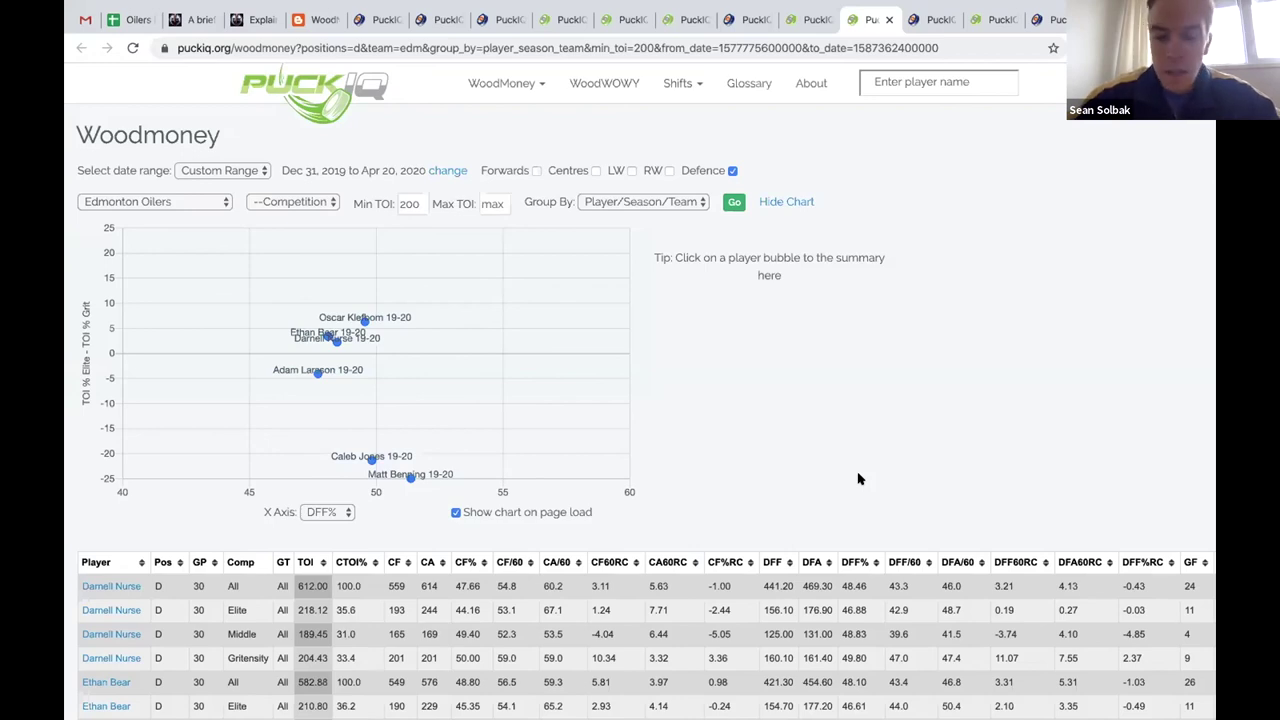
{"action": "key", "text": "alt+Tab"}
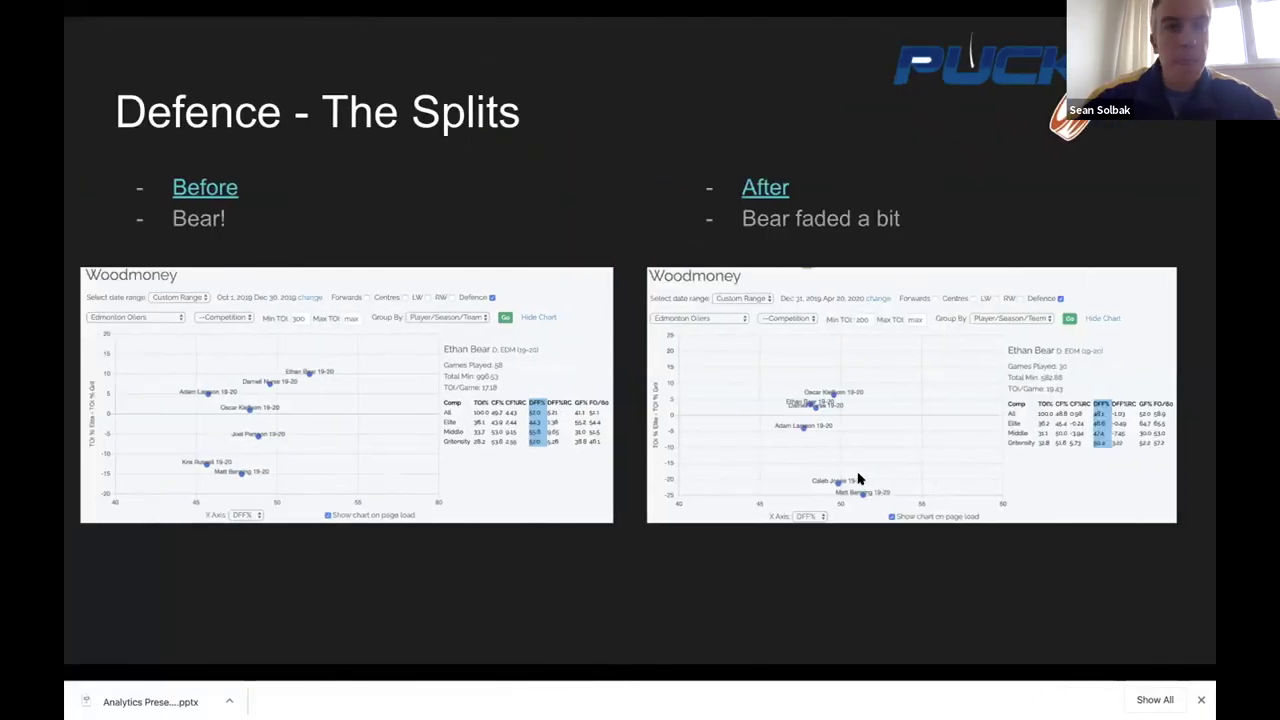
{"action": "key", "text": "Right"}
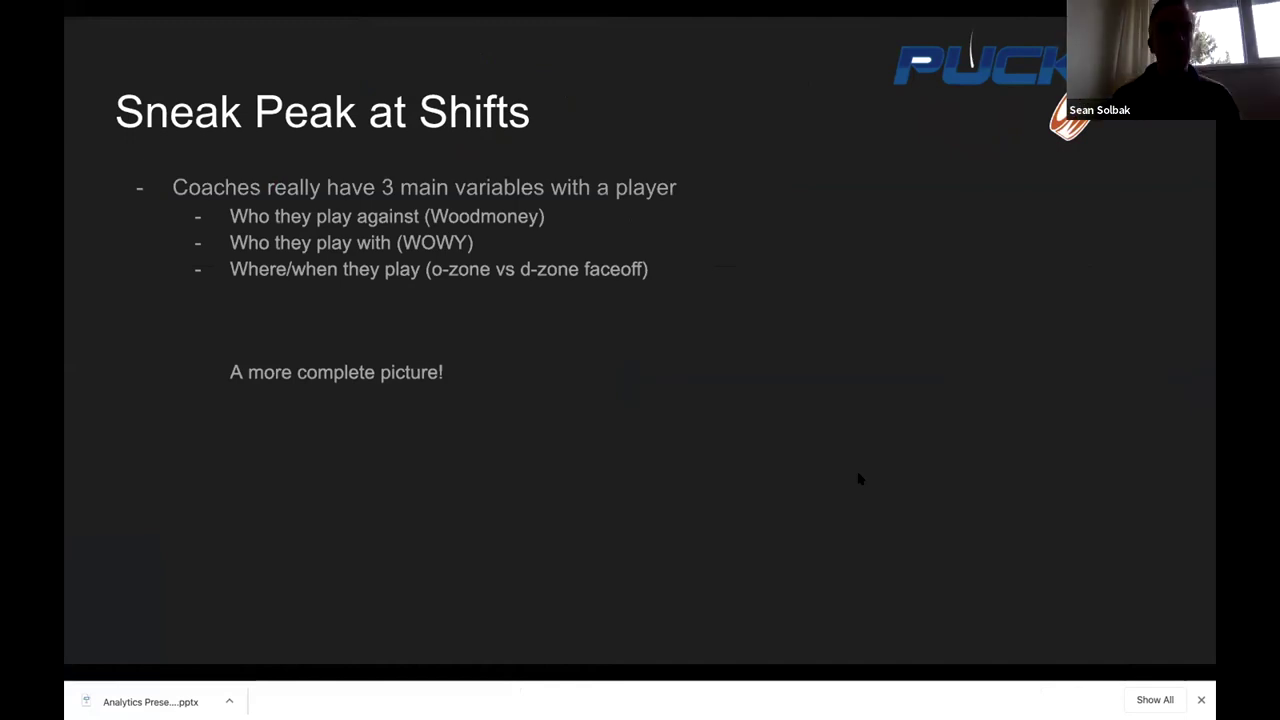
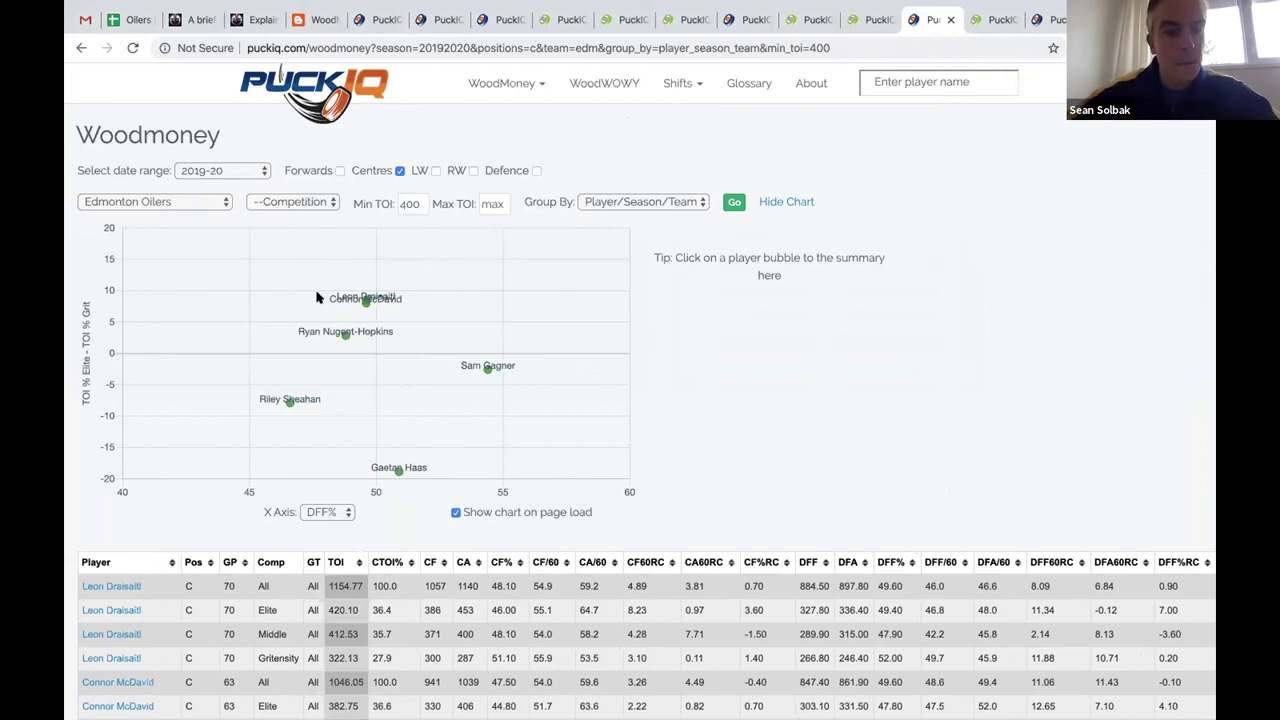
Bring up the 2019-20 Oilers centres Shifts chart in the browser and plot Offensive Zone Start on the Y axis.
{"action": "left_click", "coordinate": [980, 18]}
{"action": "left_click", "coordinate": [243, 531]}
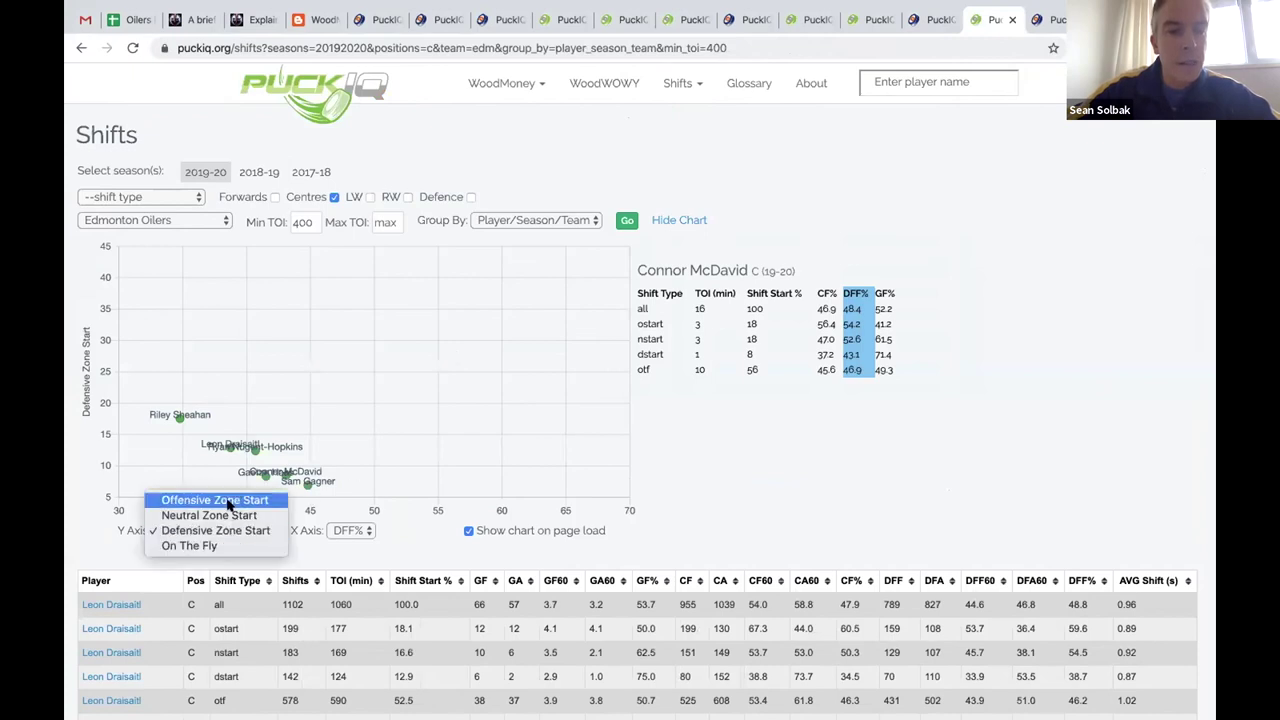
{"action": "left_click", "coordinate": [226, 500]}
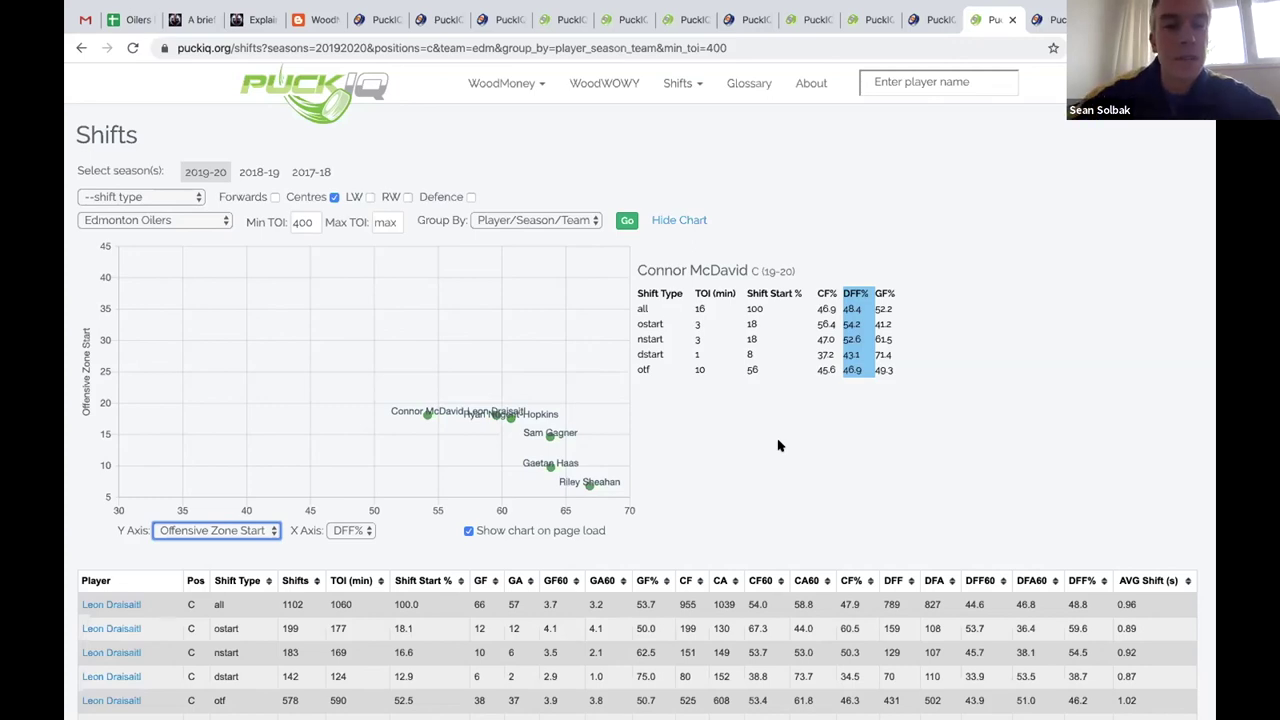
Set the Oilers centres chart's Y axis back to Defensive Zone Start and select Connor McDavid's bubble.
{"action": "left_click", "coordinate": [222, 532]}
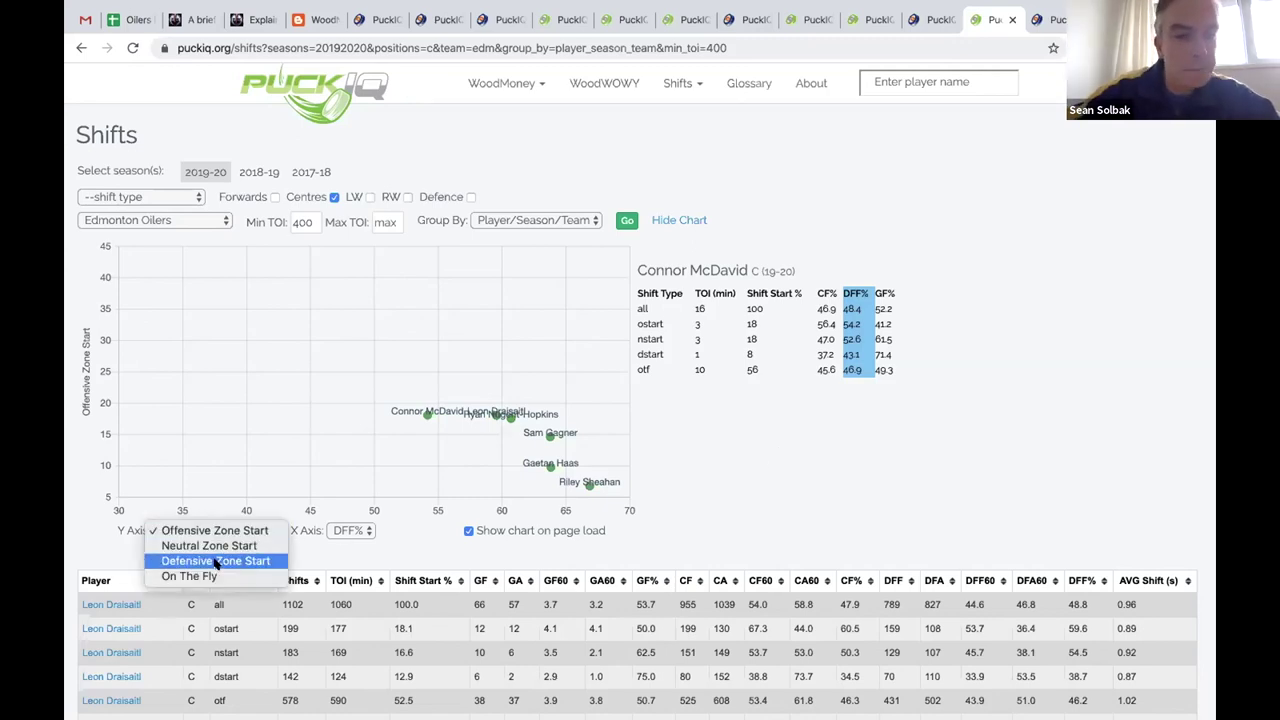
{"action": "left_click", "coordinate": [215, 561]}
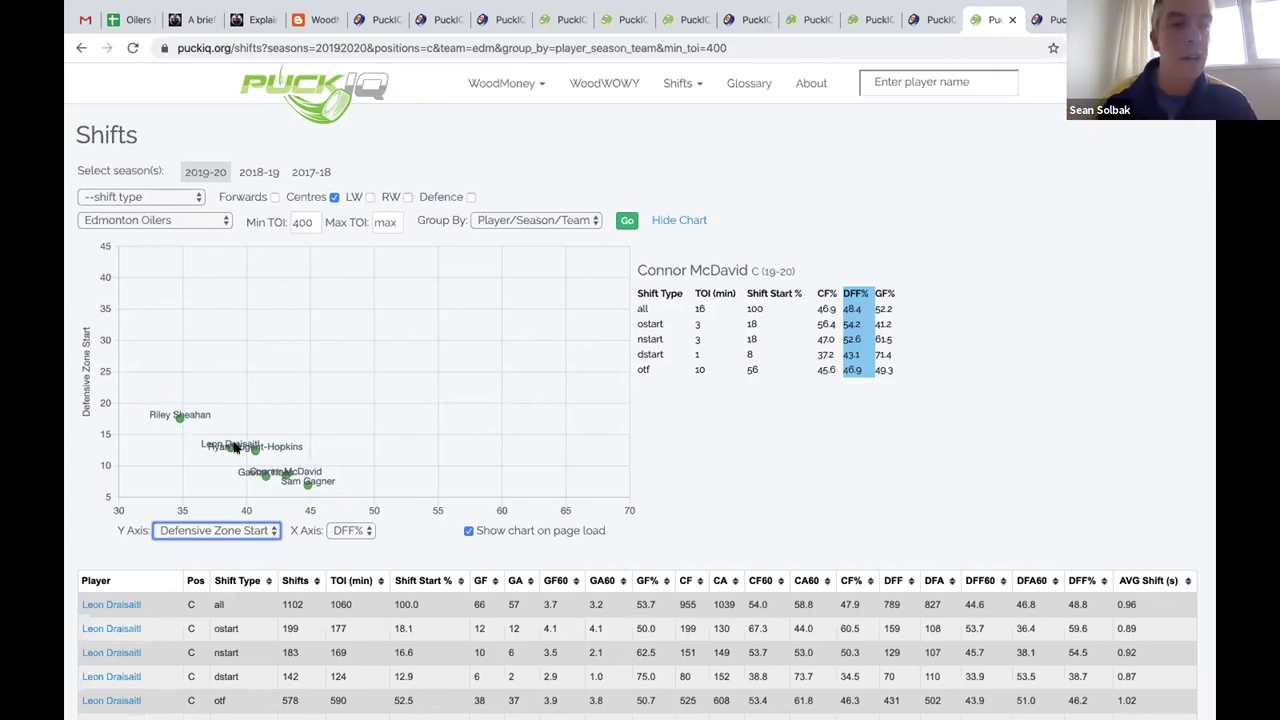
{"action": "left_click", "coordinate": [287, 478]}
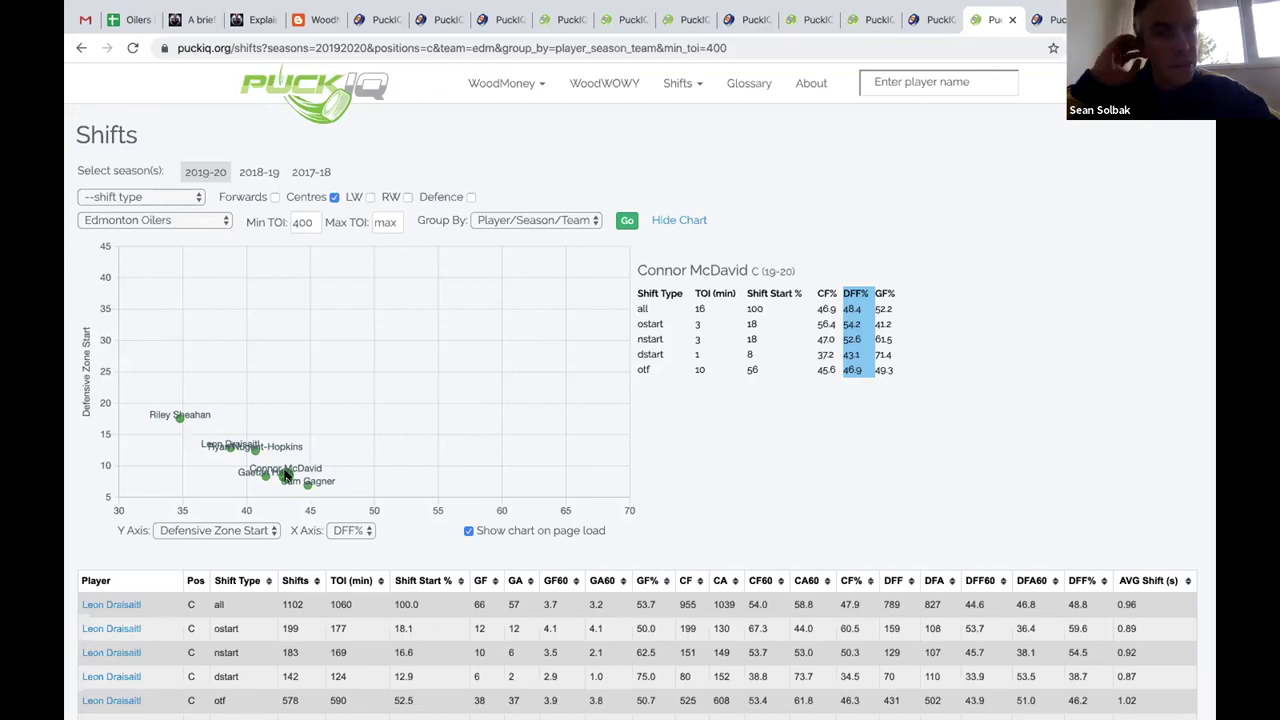
View the Boston Bruins defence Woodmoney chart, and plot Defensive Zone Start on the Y axis of the Bruins defence Shifts chart.
{"action": "left_click", "coordinate": [1054, 19]}
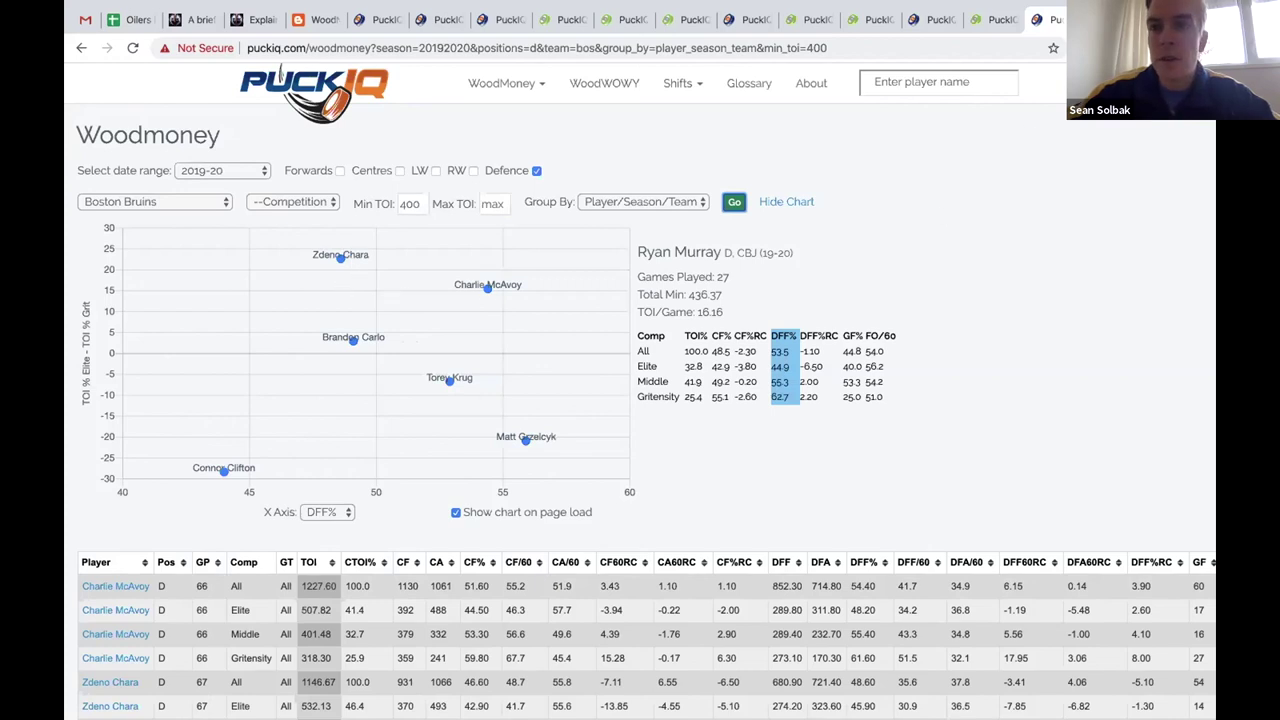
{"action": "key", "text": "ctrl+Tab"}
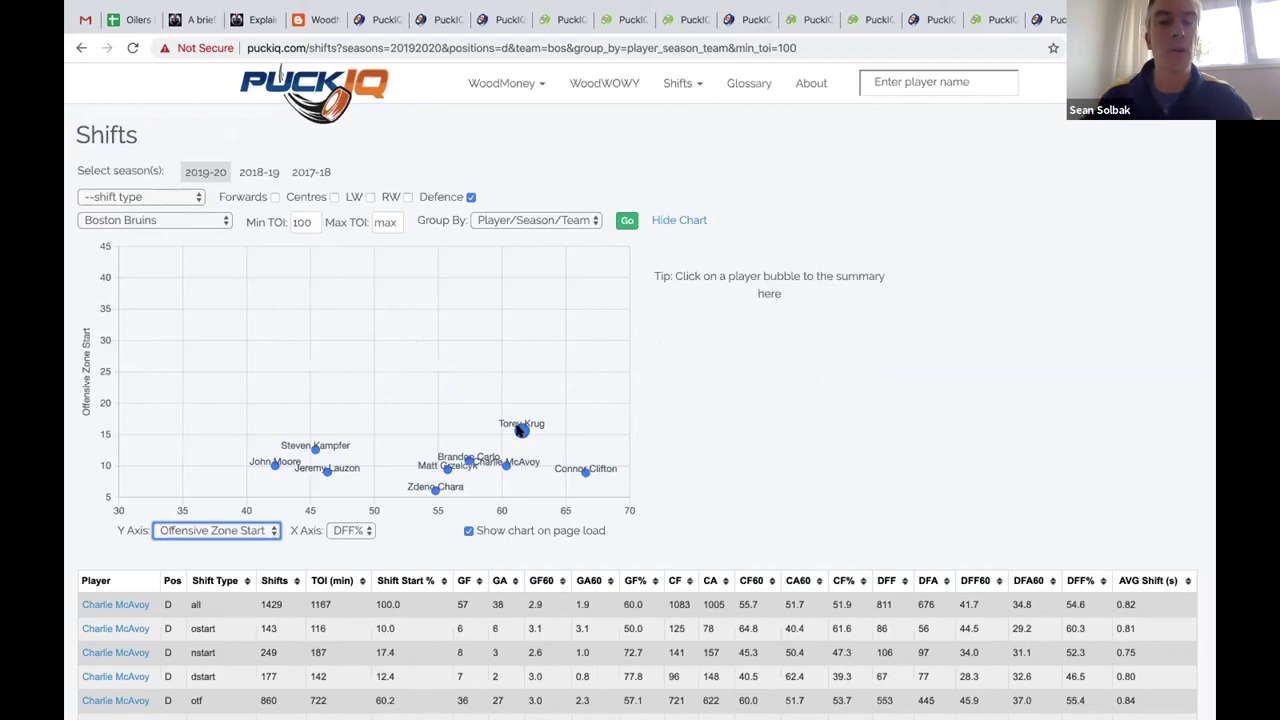
{"action": "left_click", "coordinate": [223, 530]}
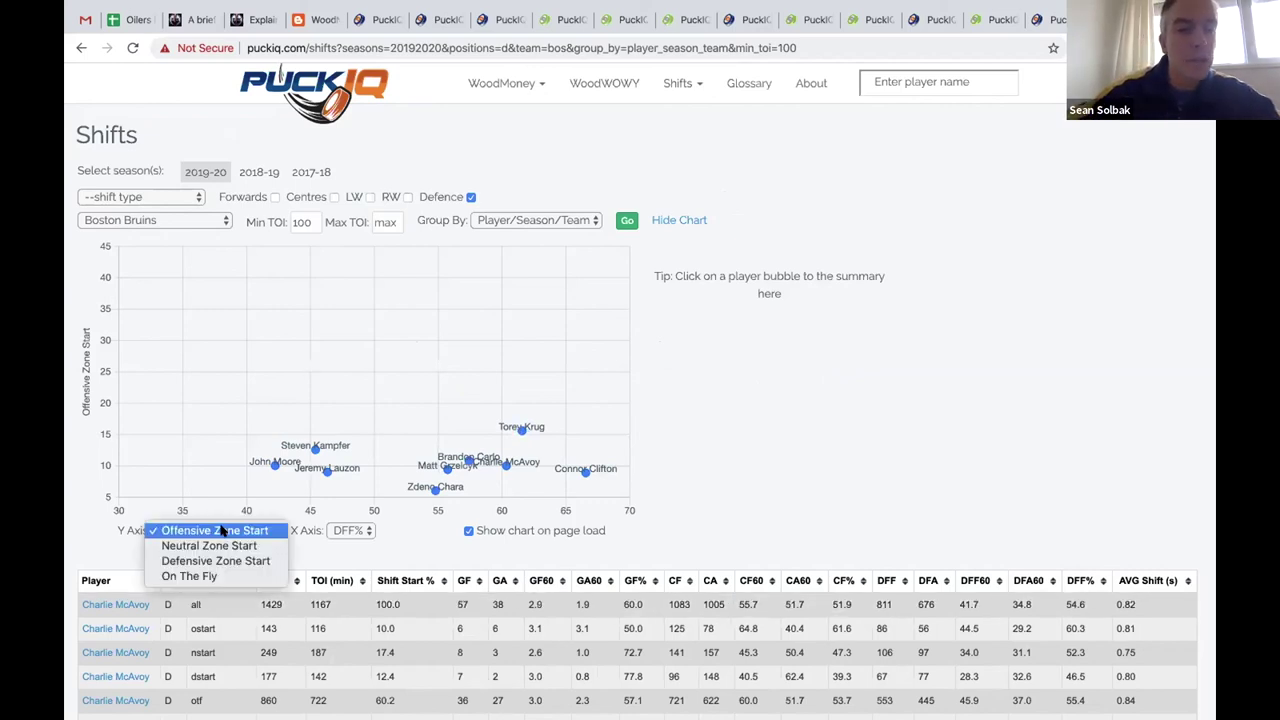
{"action": "left_click", "coordinate": [213, 563]}
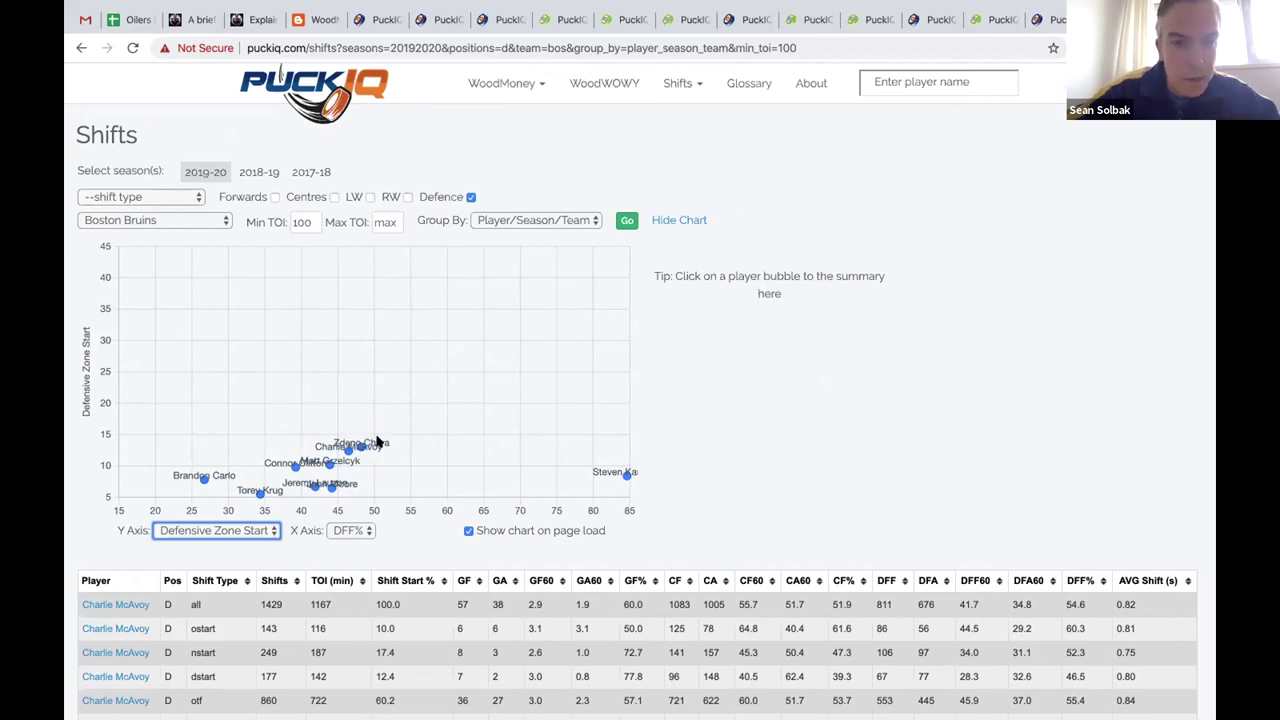
Show the shift summaries of Steven Kampfer and Zdeno Chara, and advance the slideshow to Shifts - Early Takeaways.
{"action": "left_click", "coordinate": [626, 476]}
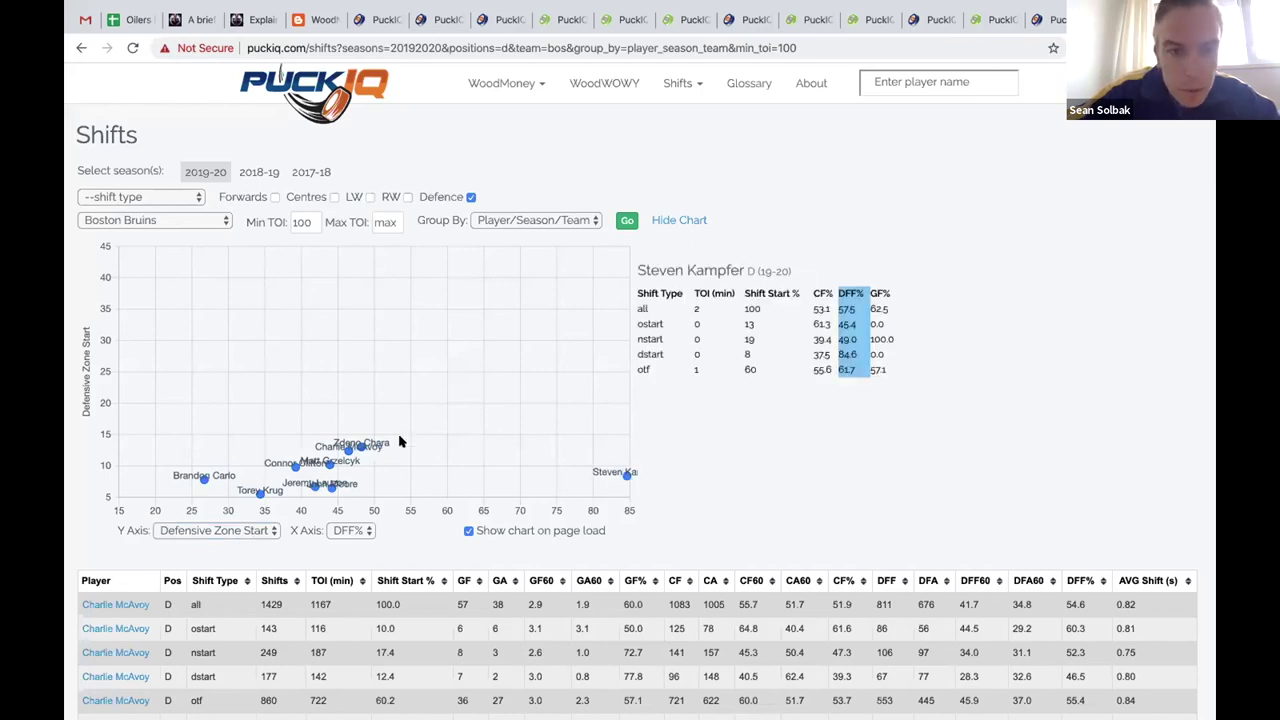
{"action": "left_click", "coordinate": [358, 443]}
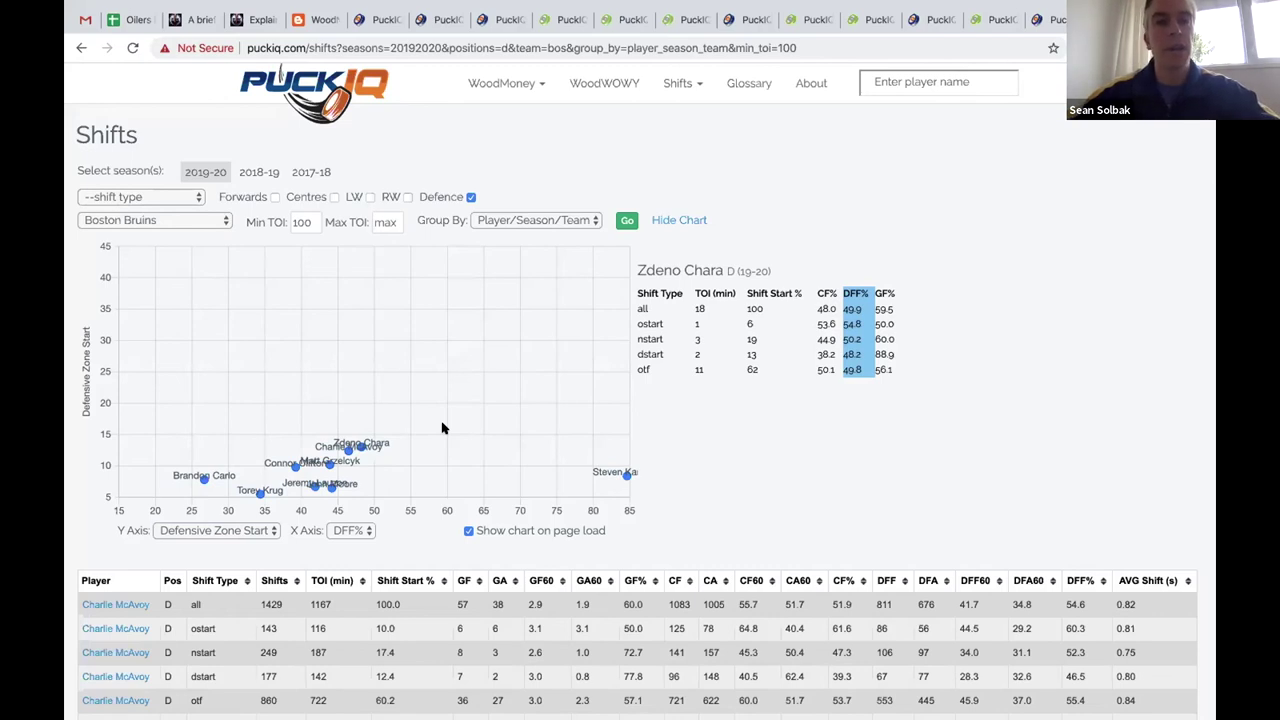
{"action": "key", "text": "alt+Tab"}
{"action": "key", "text": "Right"}
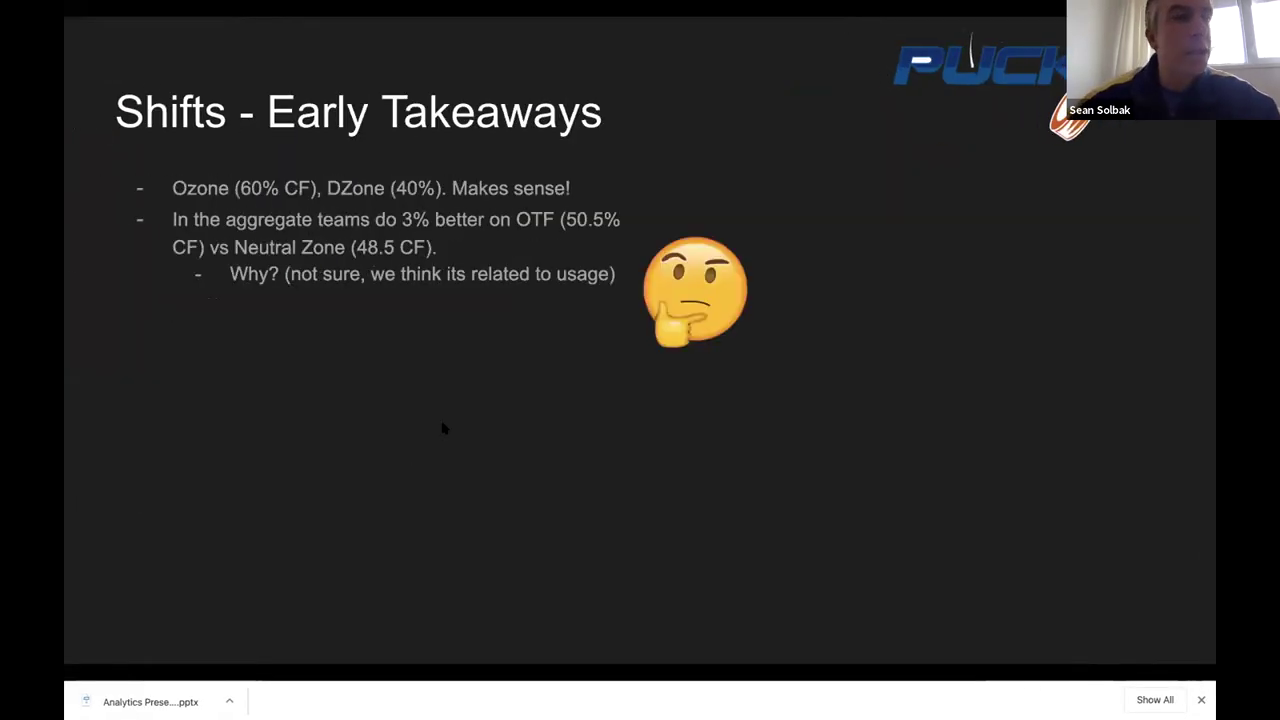